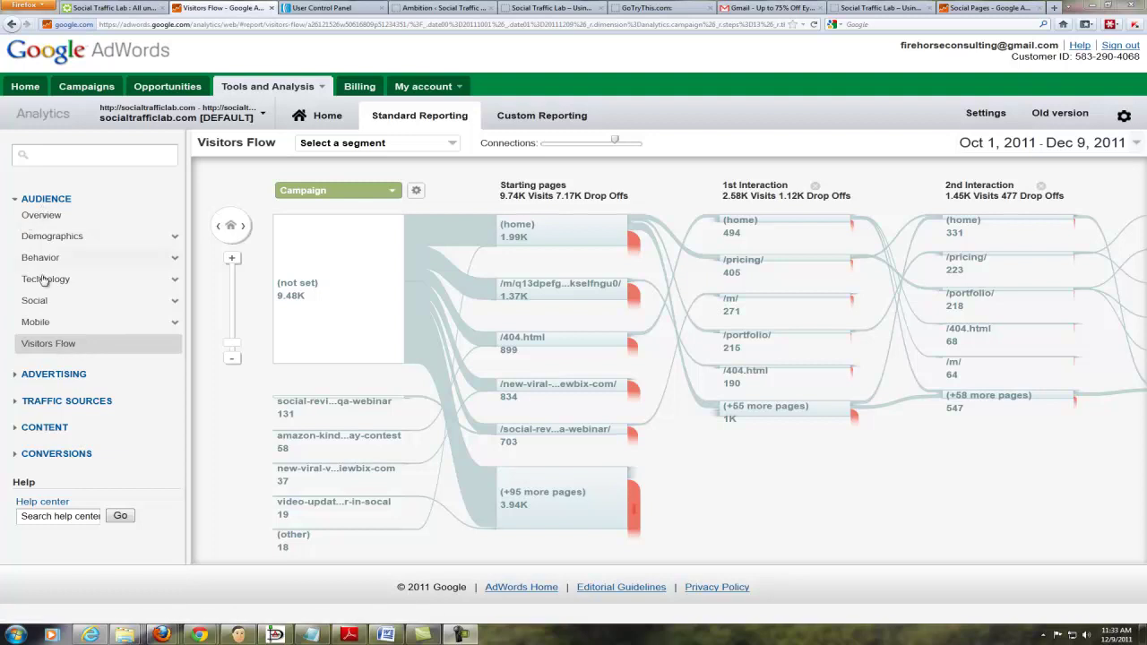
- Reload Visitors Flow to break visits down by Country/Territory, led by United States at 5.36K
left_click(46, 345)
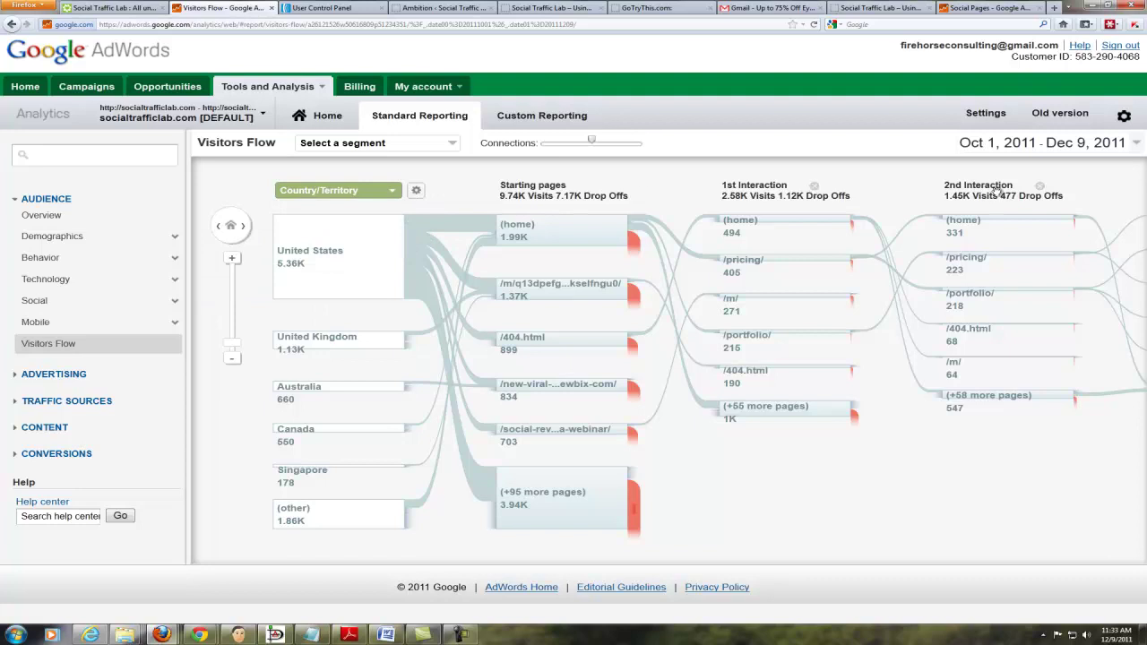
- Add the 4th, 5th and 6th Interaction steps to the flow
left_click_drag(955, 478, 799, 469)
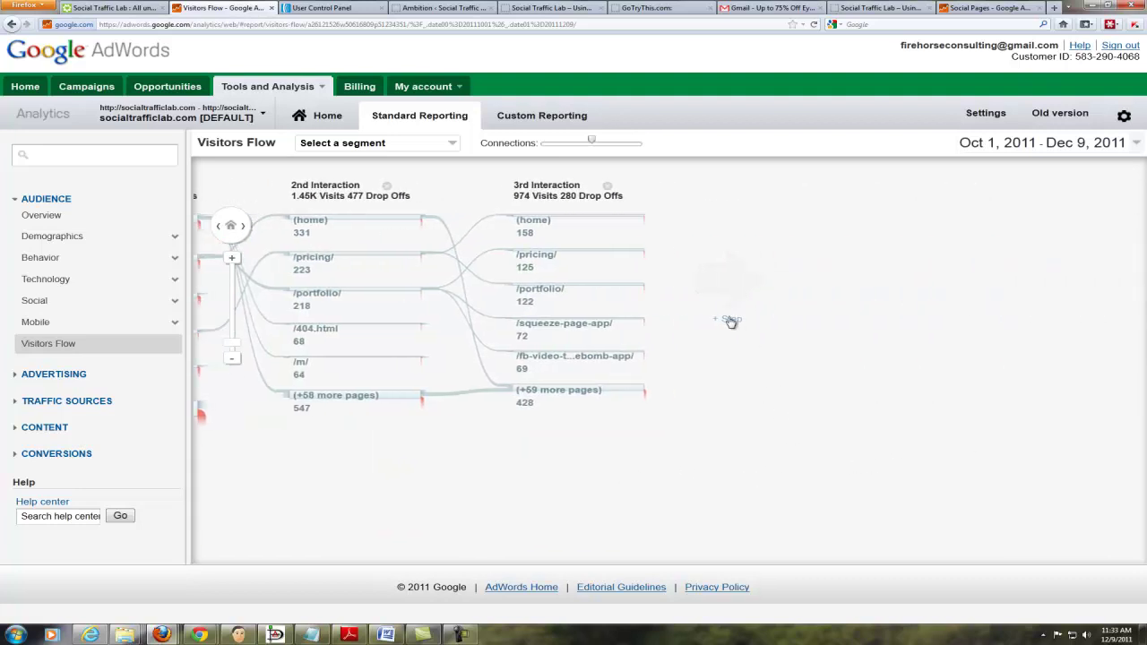
left_click(731, 321)
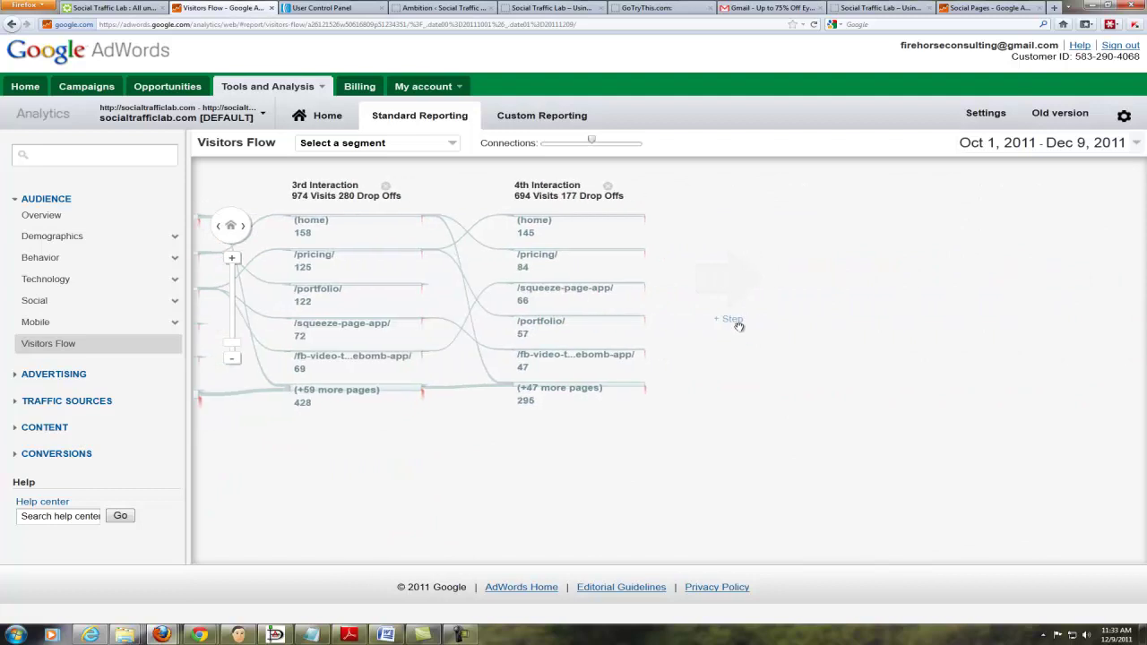
left_click(731, 320)
left_click(732, 321)
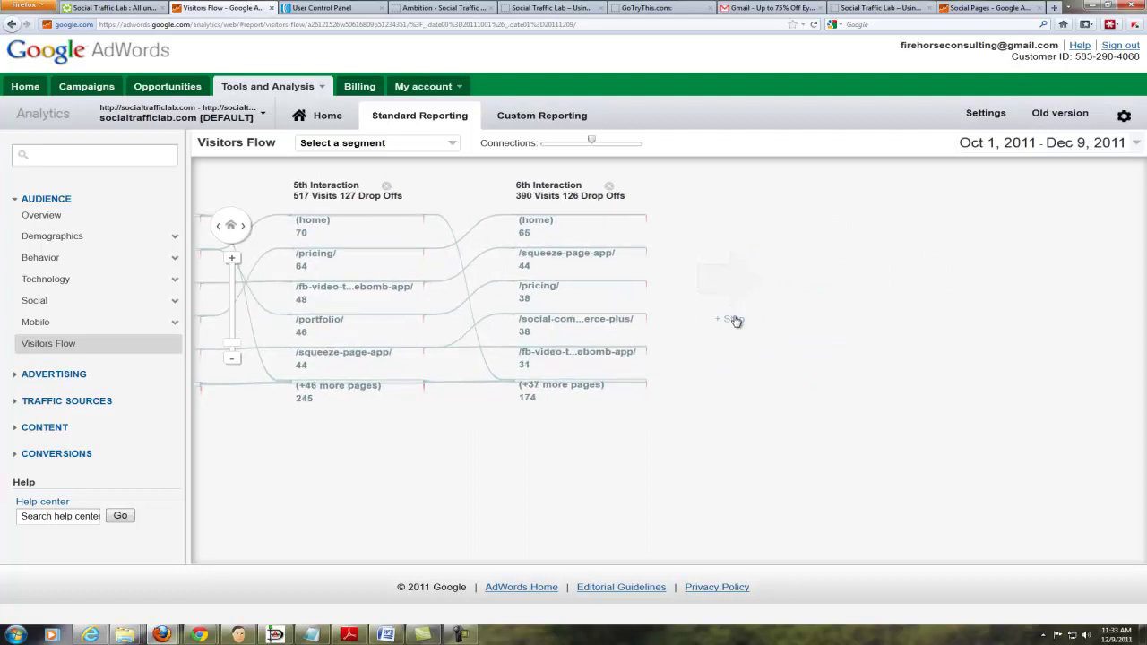
- Add a 7th Interaction step, then pan back to the Country/Territory column
left_click_drag(489, 471, 731, 490)
left_click_drag(478, 504, 948, 499)
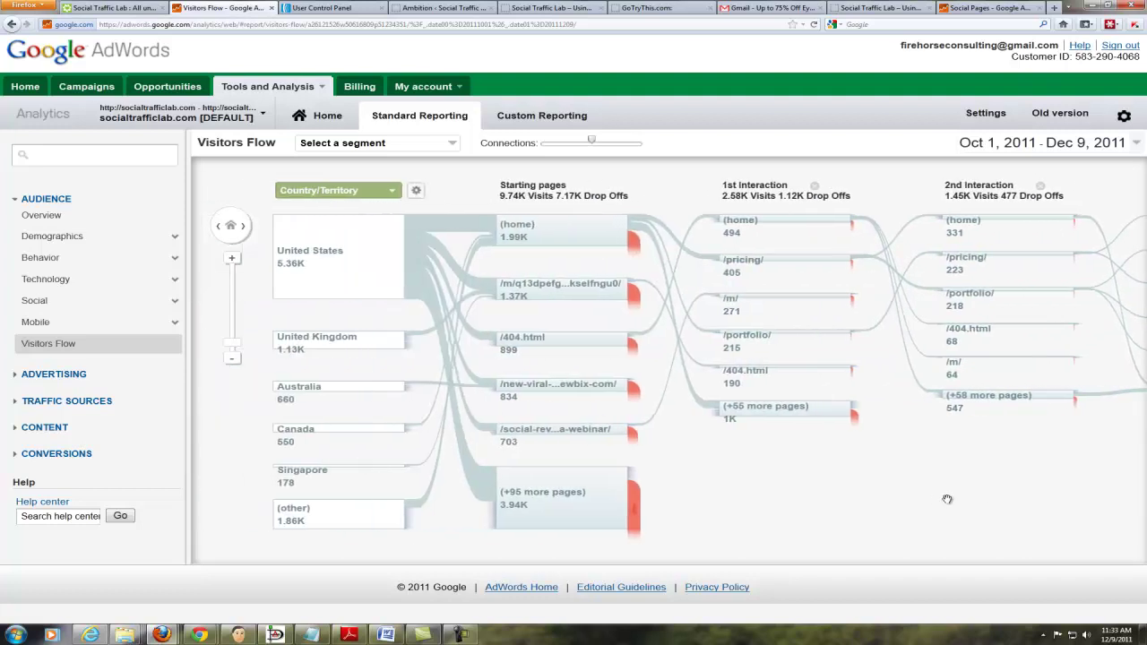
left_click_drag(943, 501, 558, 492)
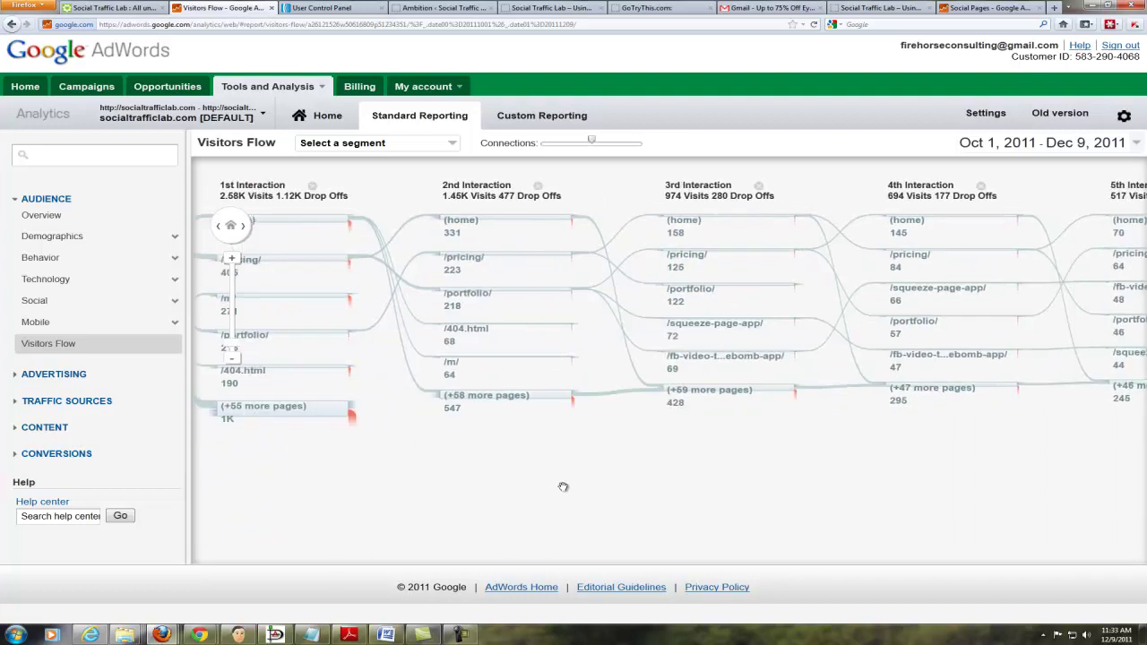
left_click_drag(947, 485, 586, 493)
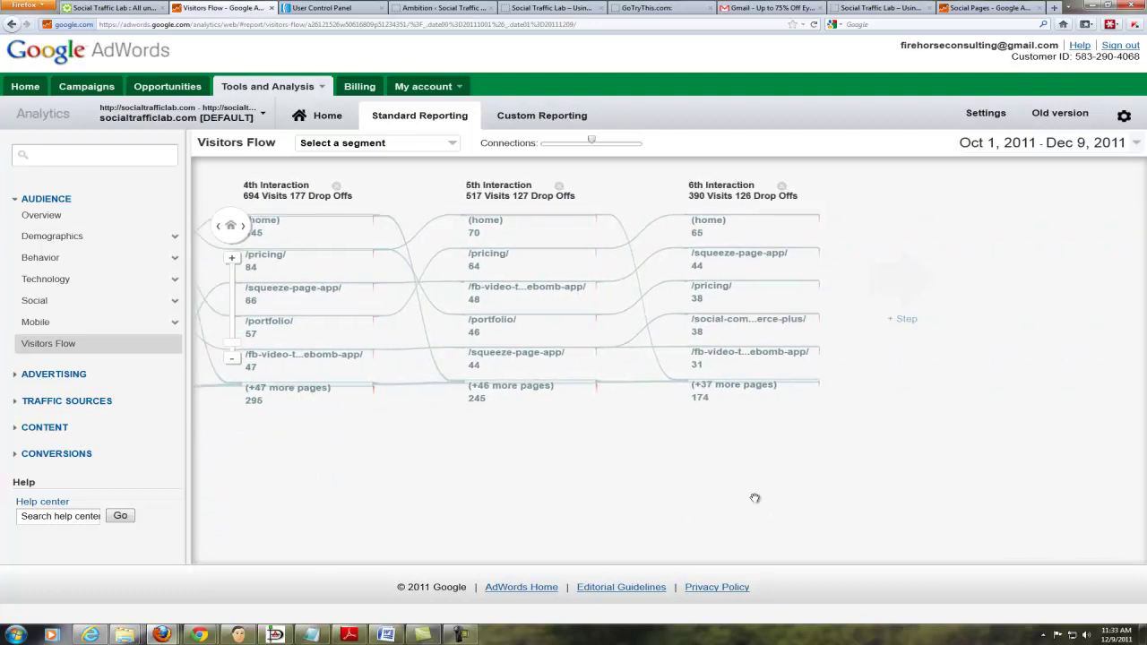
left_click_drag(875, 487, 753, 498)
left_click(893, 320)
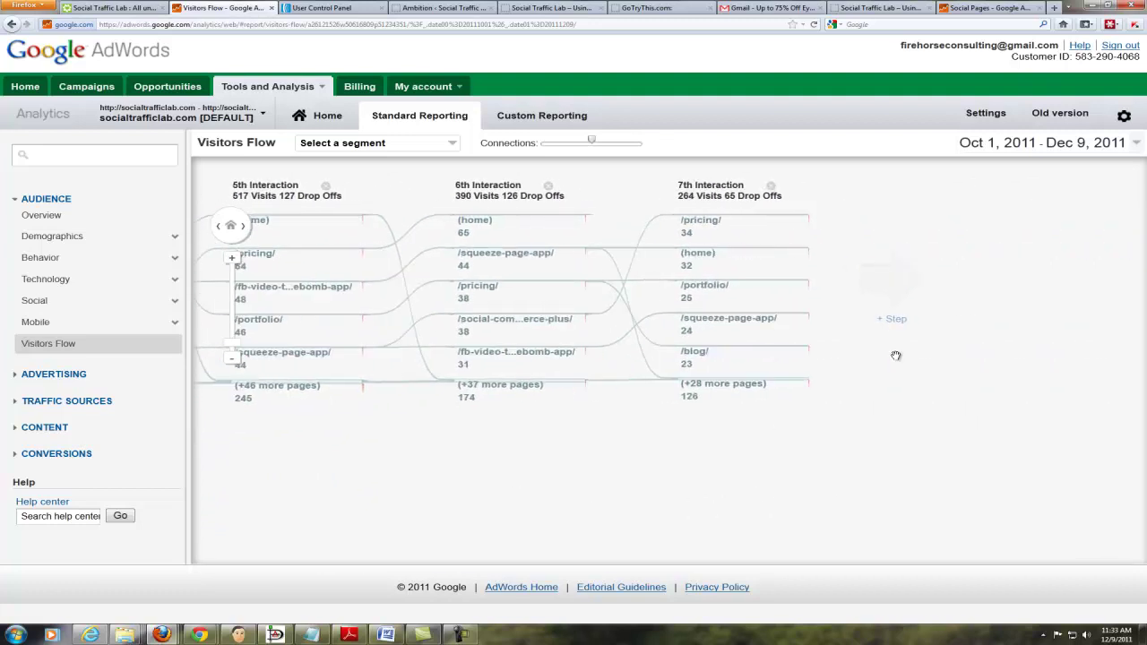
left_click_drag(451, 466, 999, 435)
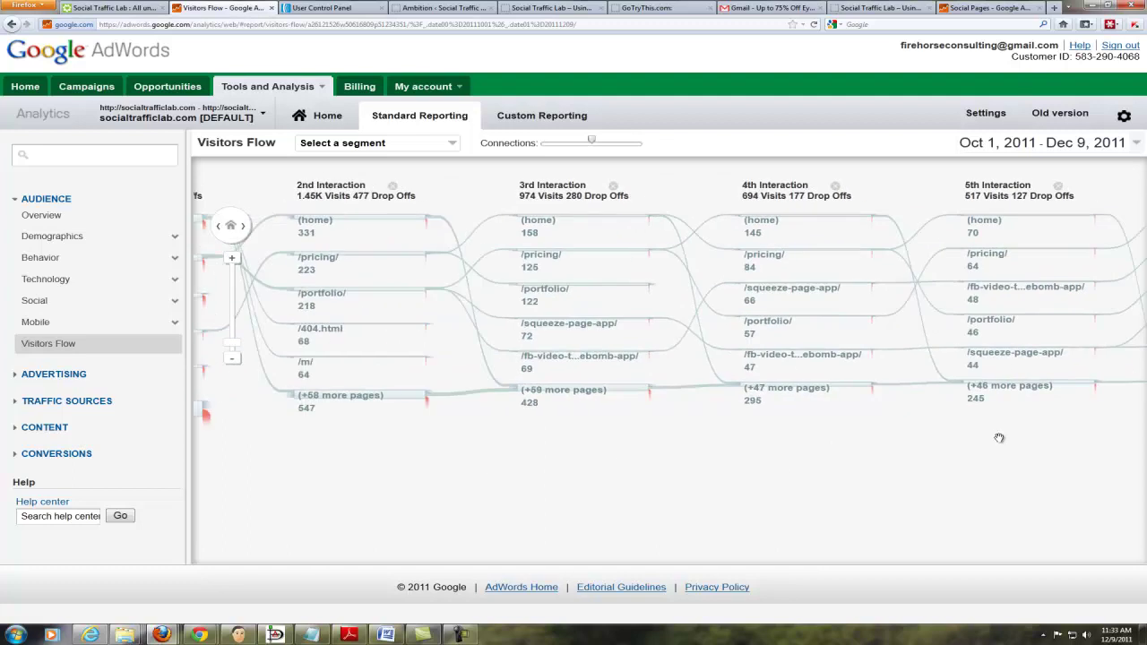
left_click_drag(511, 478, 855, 483)
left_click_drag(532, 503, 852, 492)
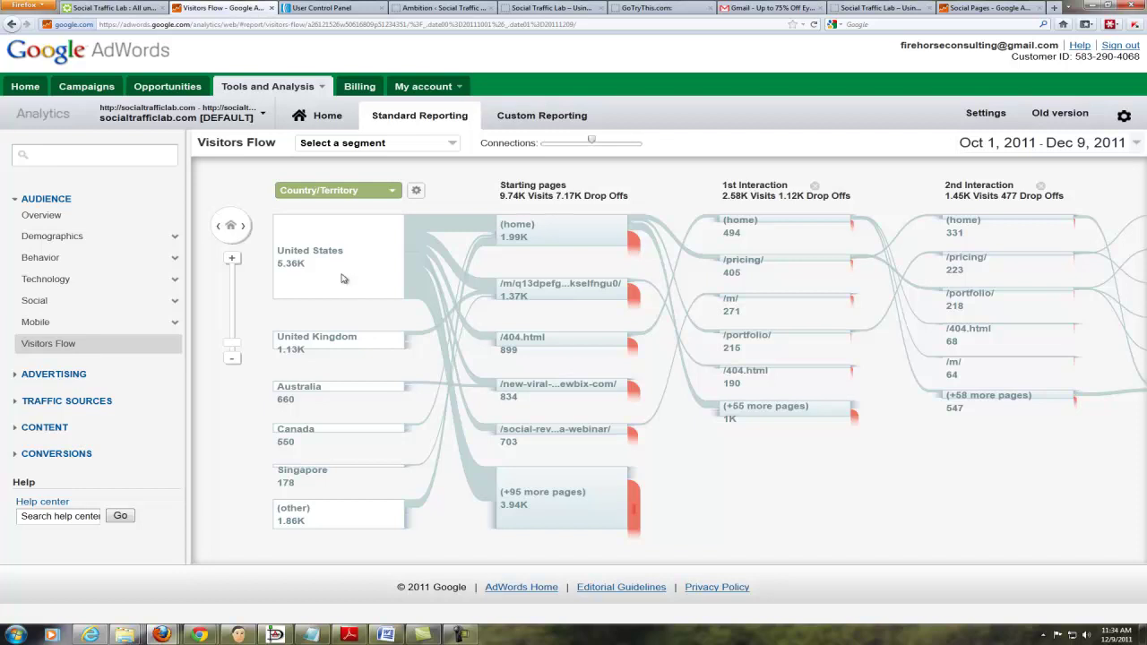
- Choose Browser under Systems as the breakdown, showing Firefox at 5.07K and Chrome at 2.19K
mouse_move(513, 351)
left_click(392, 192)
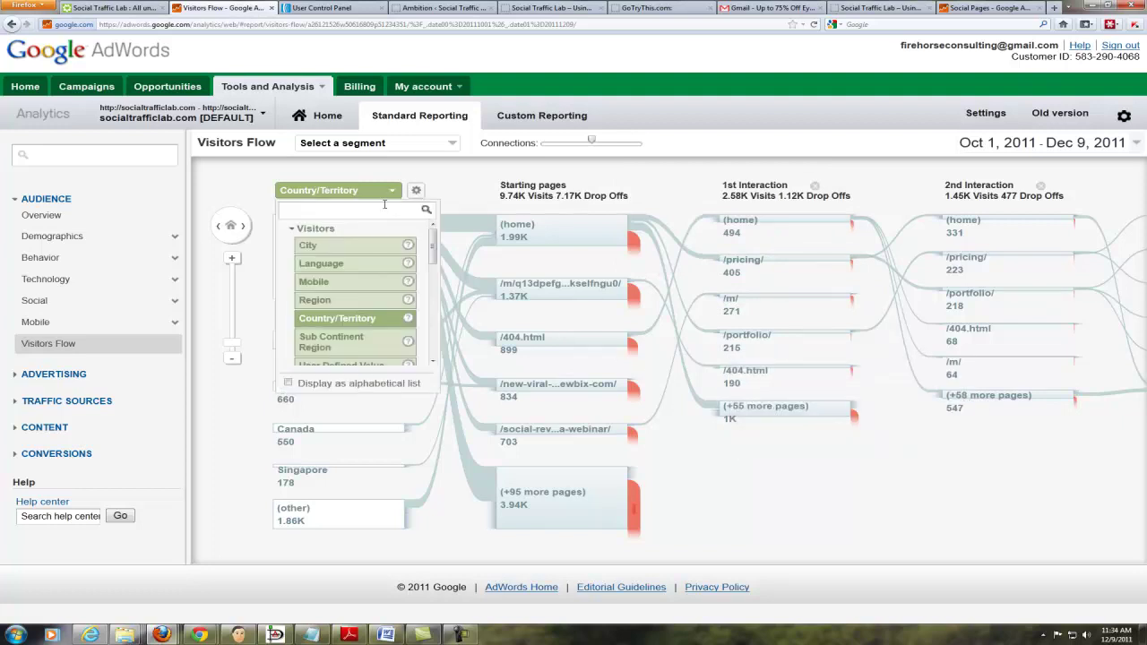
scroll(388, 309, "down", 3)
scroll(388, 312, "up", 3)
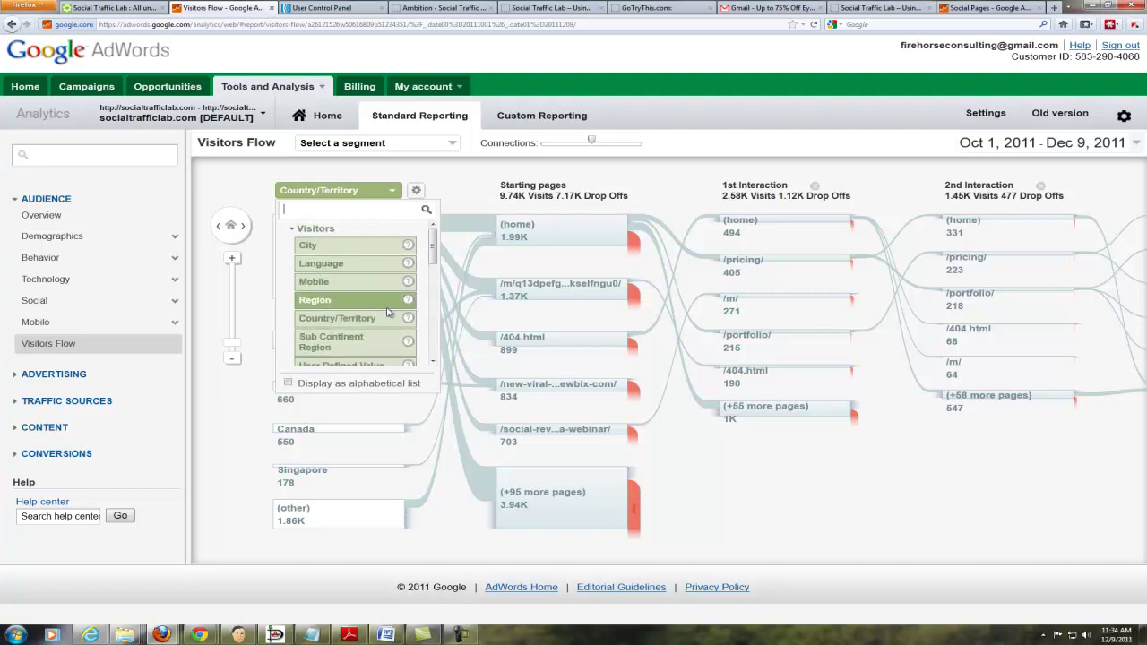
left_click(294, 230)
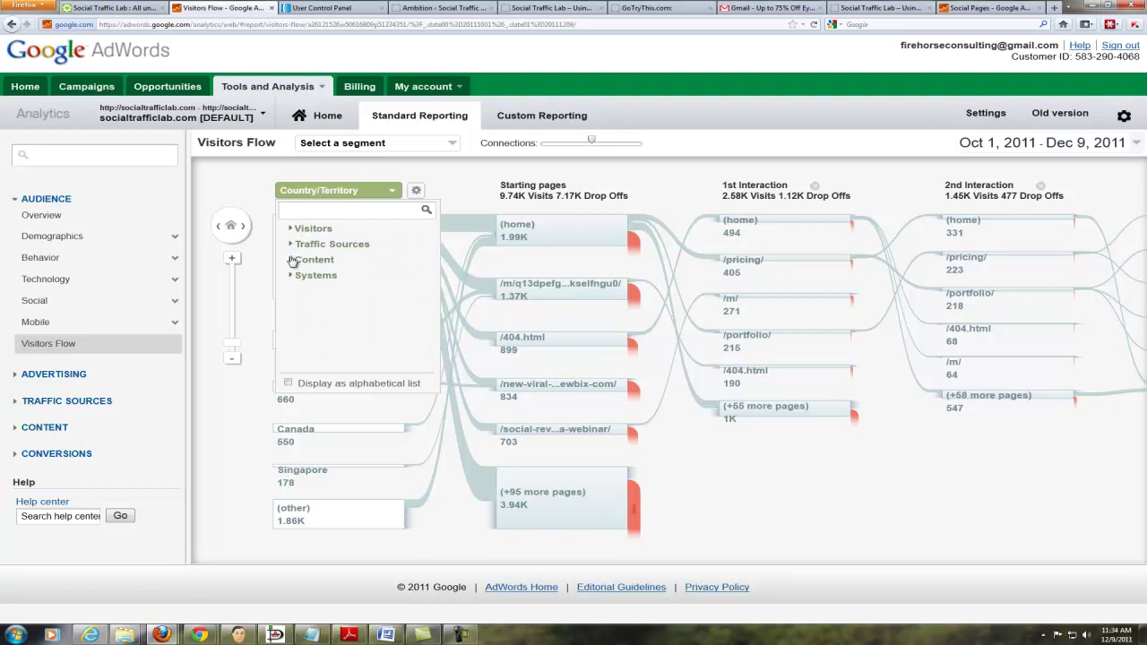
left_click(292, 259)
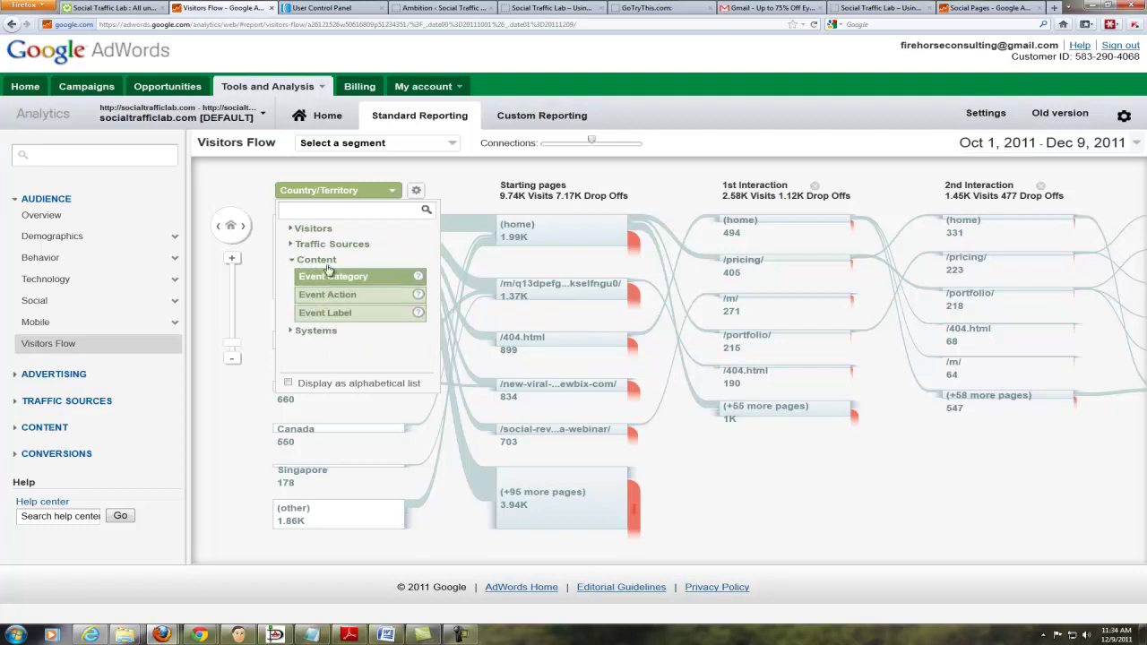
left_click(301, 332)
scroll(336, 334, "down", 1)
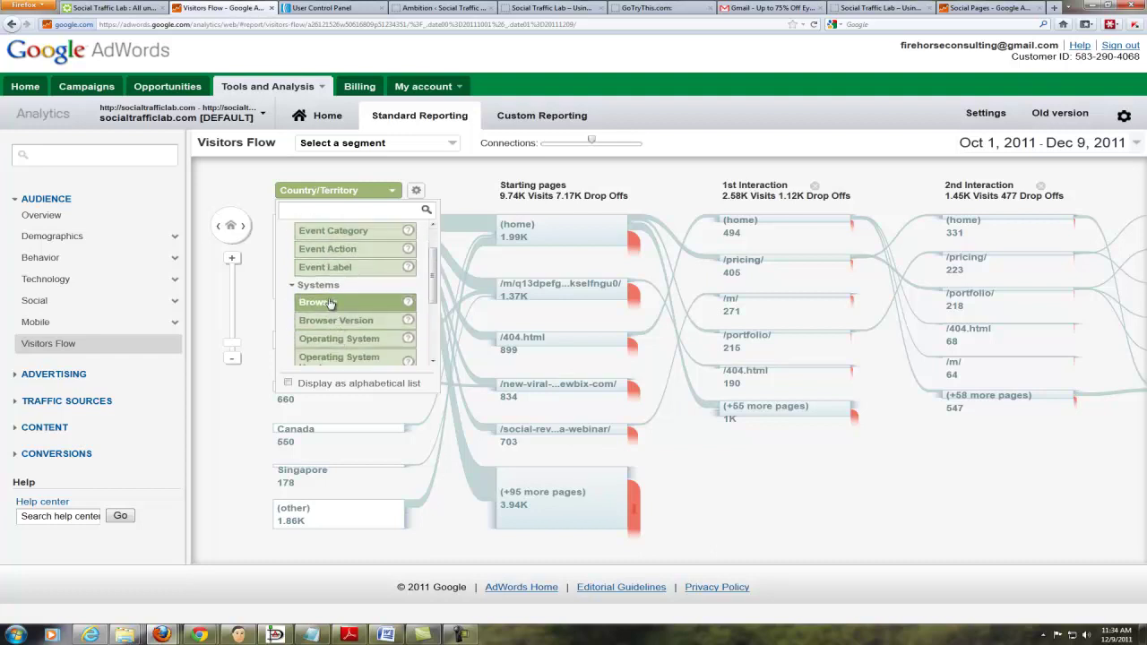
left_click(330, 303)
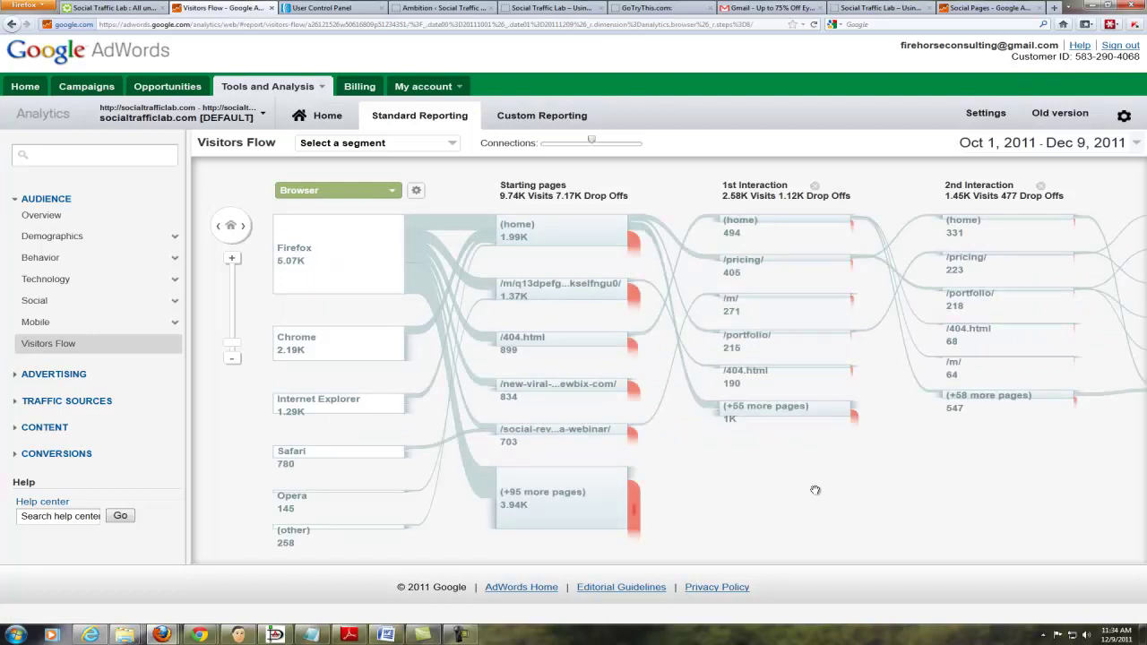
- Change the breakdown dimension from Browser to Campaign, with (not set) at 9.48K visits
left_click_drag(875, 463, 705, 459)
left_click_drag(931, 474, 666, 499)
left_click_drag(505, 479, 1029, 494)
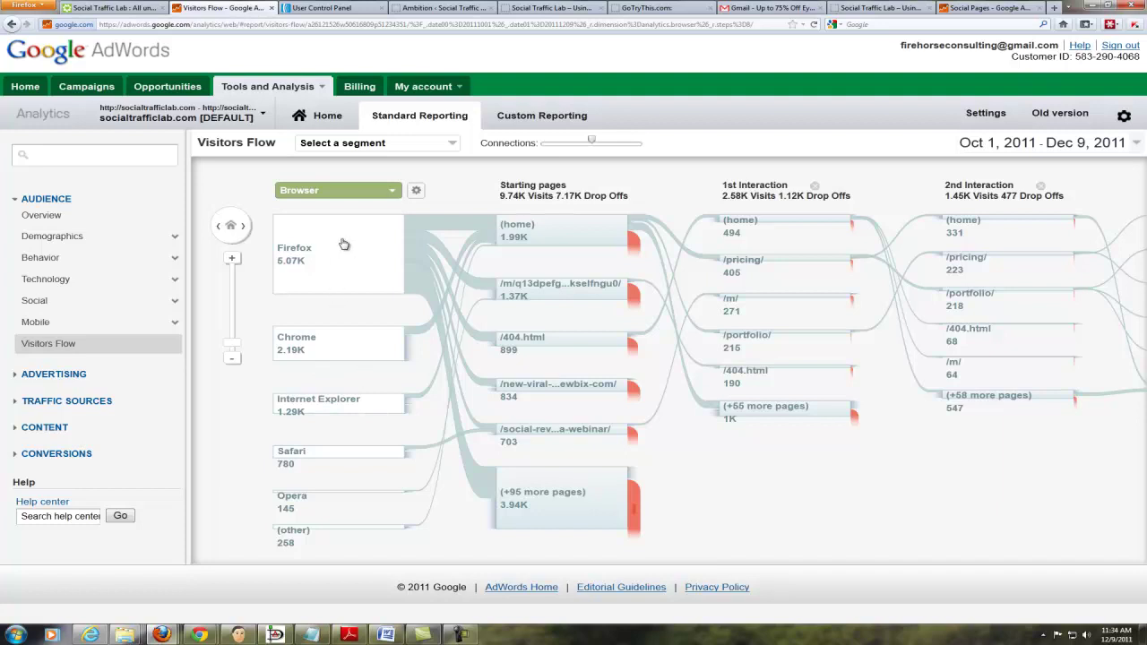
mouse_move(506, 234)
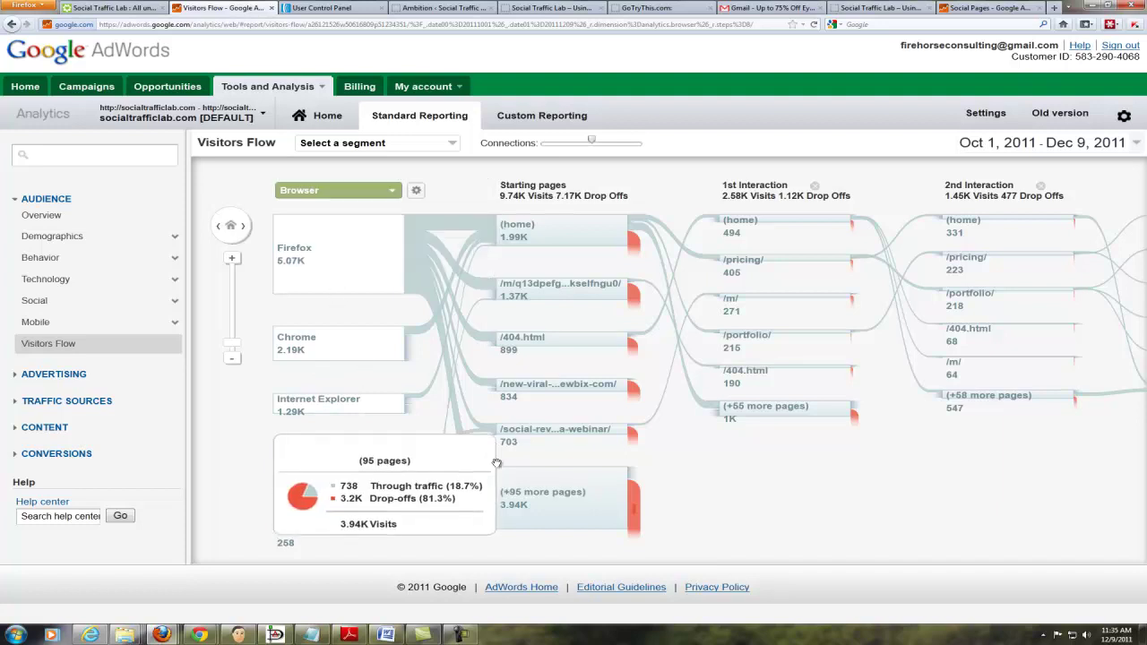
left_click(392, 192)
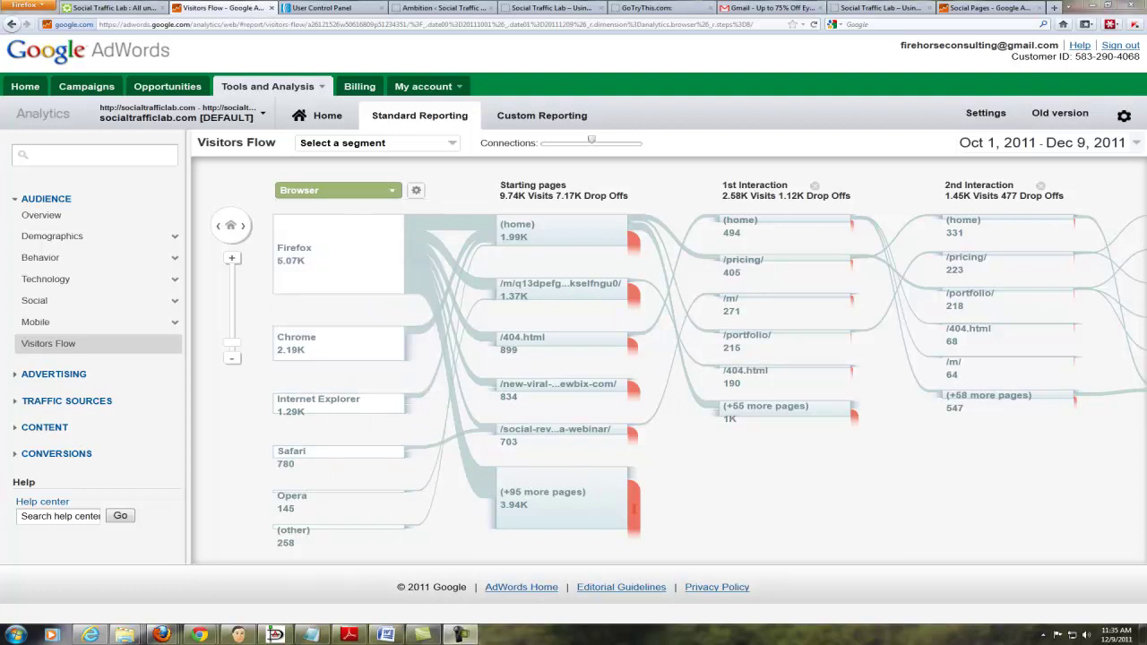
mouse_move(462, 634)
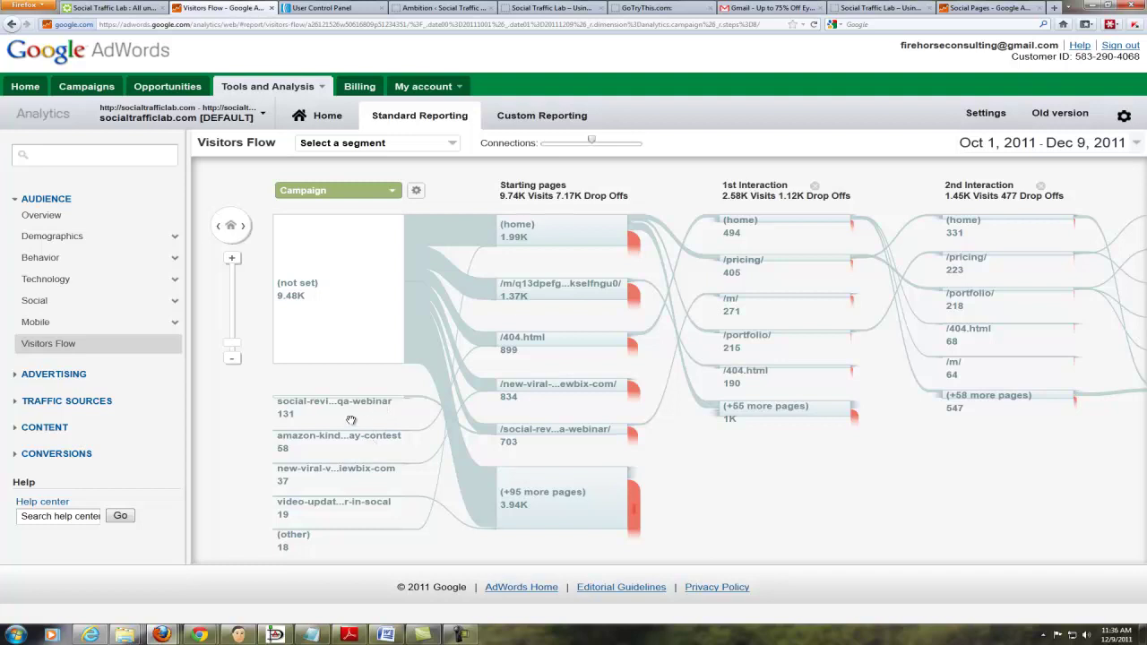
- Show only the social-review-plus-qa-webinar campaign's traffic in the flow
mouse_move(333, 404)
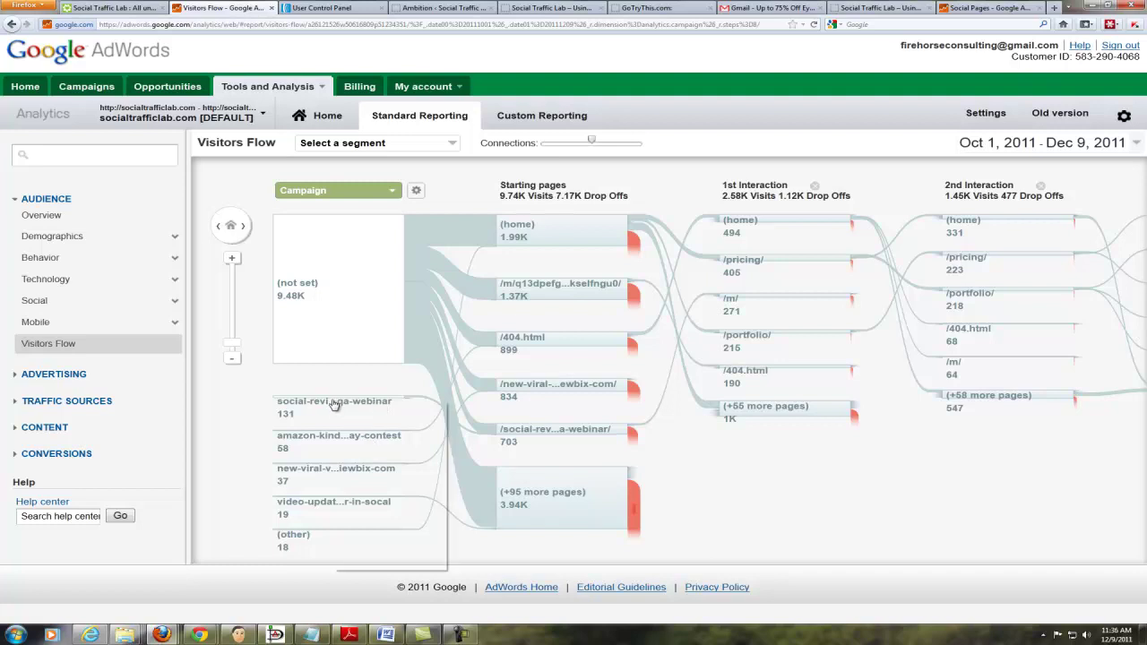
left_click(306, 405)
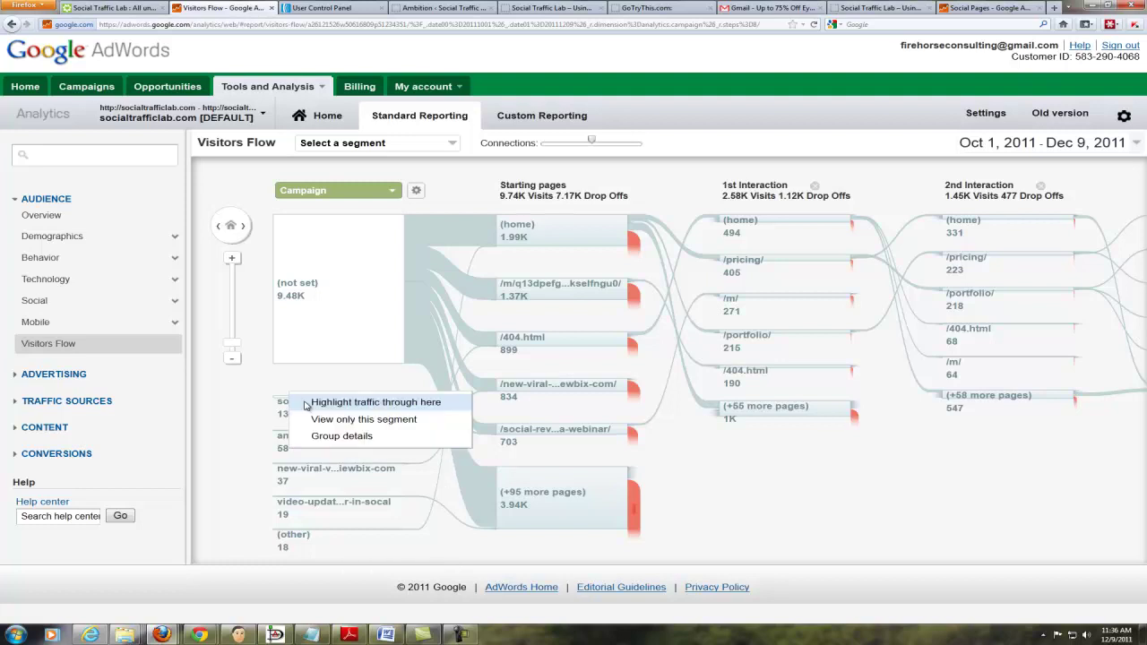
left_click(375, 420)
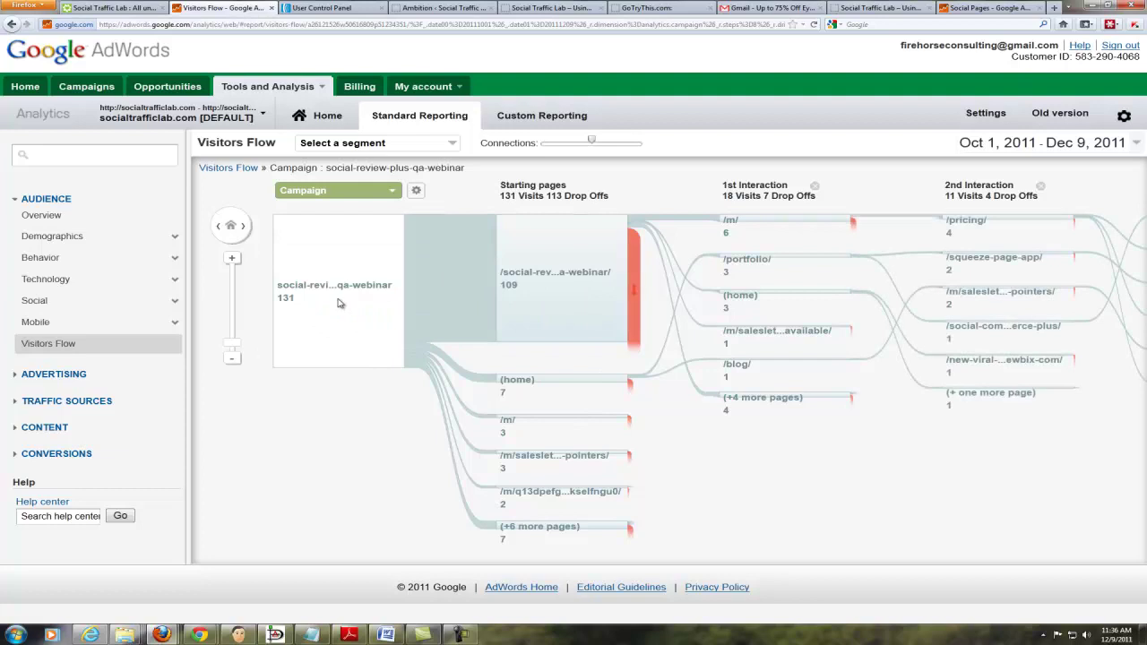
- Inspect the isolated campaign's nodes, then return to the full Campaign breakdown
mouse_move(626, 382)
mouse_move(535, 384)
mouse_move(761, 266)
mouse_move(558, 463)
left_click(246, 170)
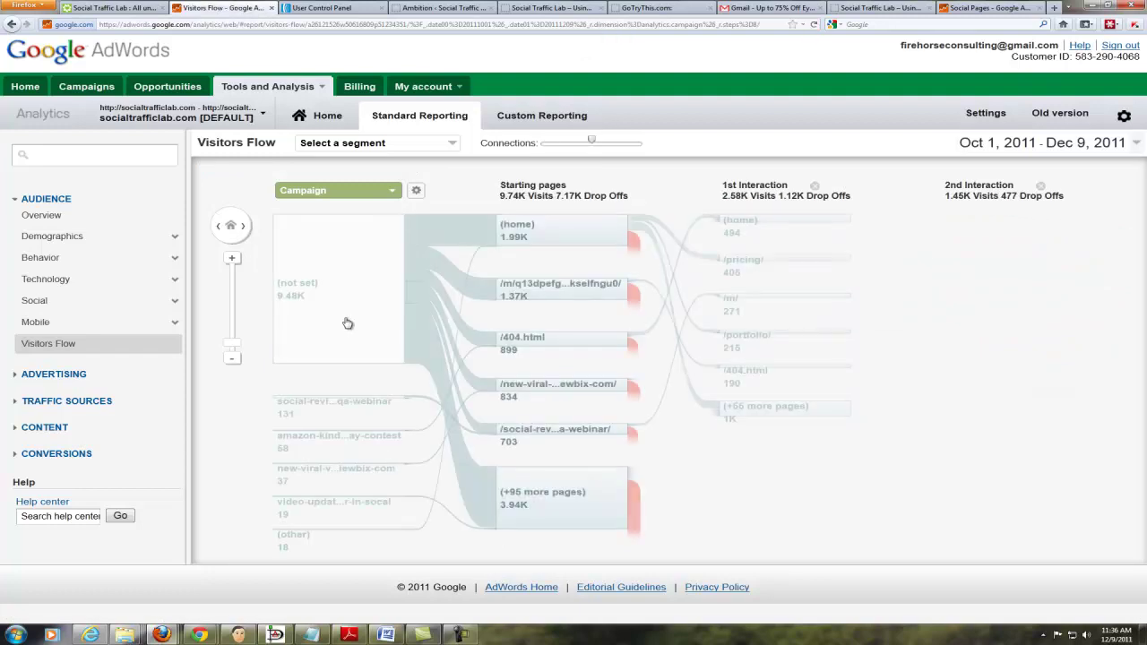
- Switch the breakdown to Keyword, showing (not set) at 8.94K and social traffic lab at 222
left_click(392, 192)
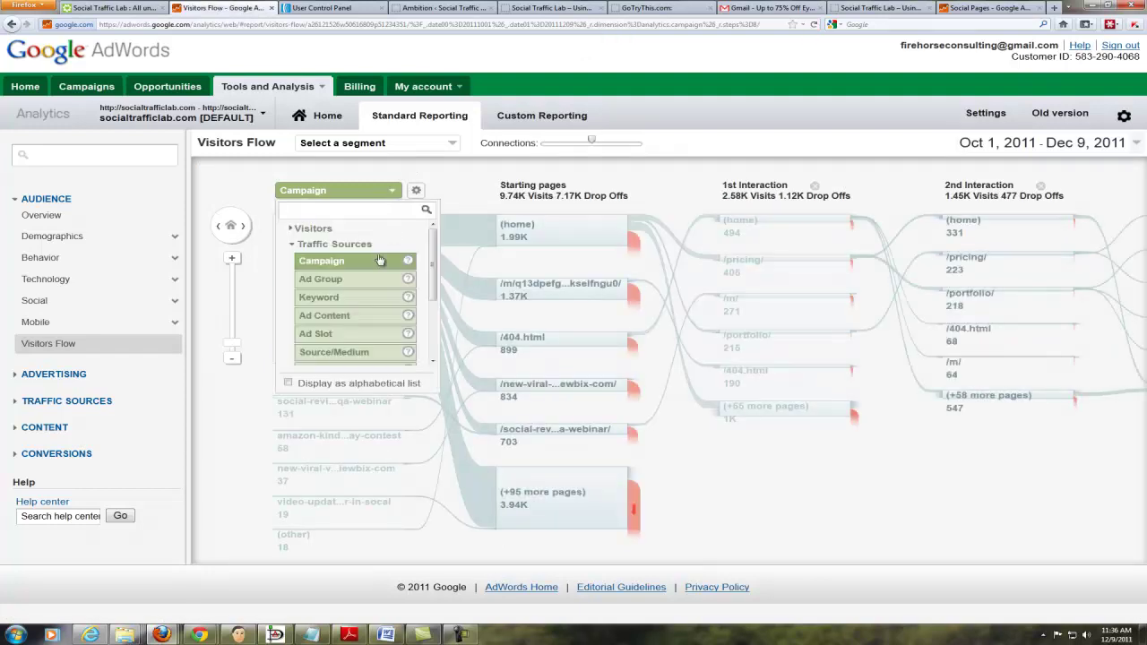
left_click(337, 301)
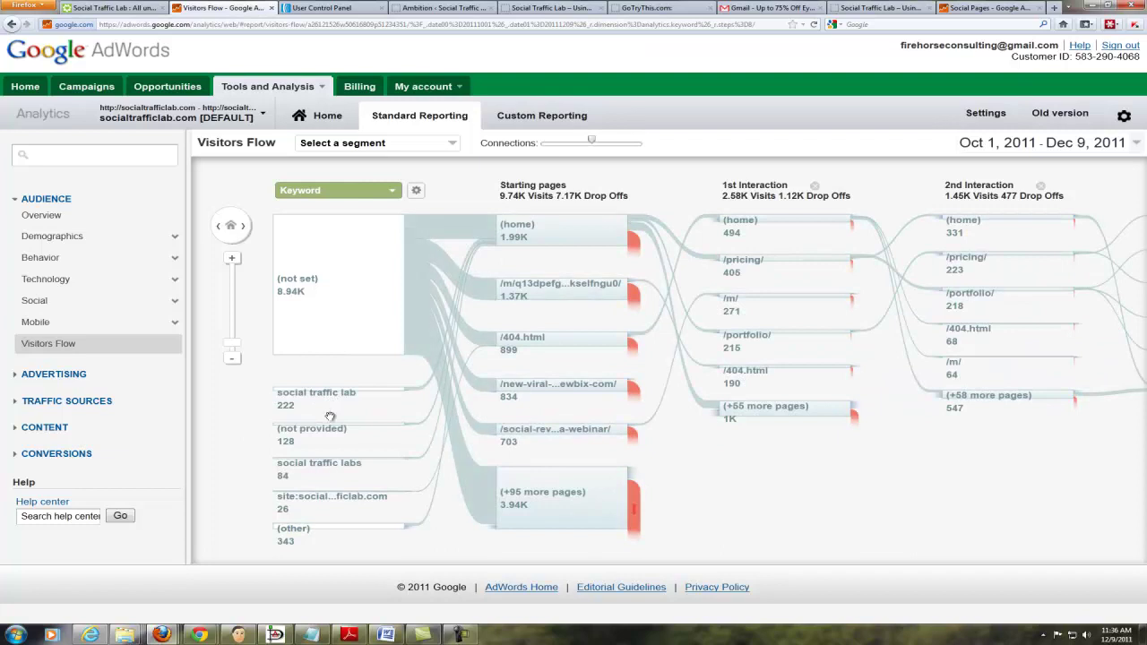
- Highlight traffic through 'social traffic lab' and read the 3rd (974) and 4th (694) Interaction nodes
right_click(334, 398)
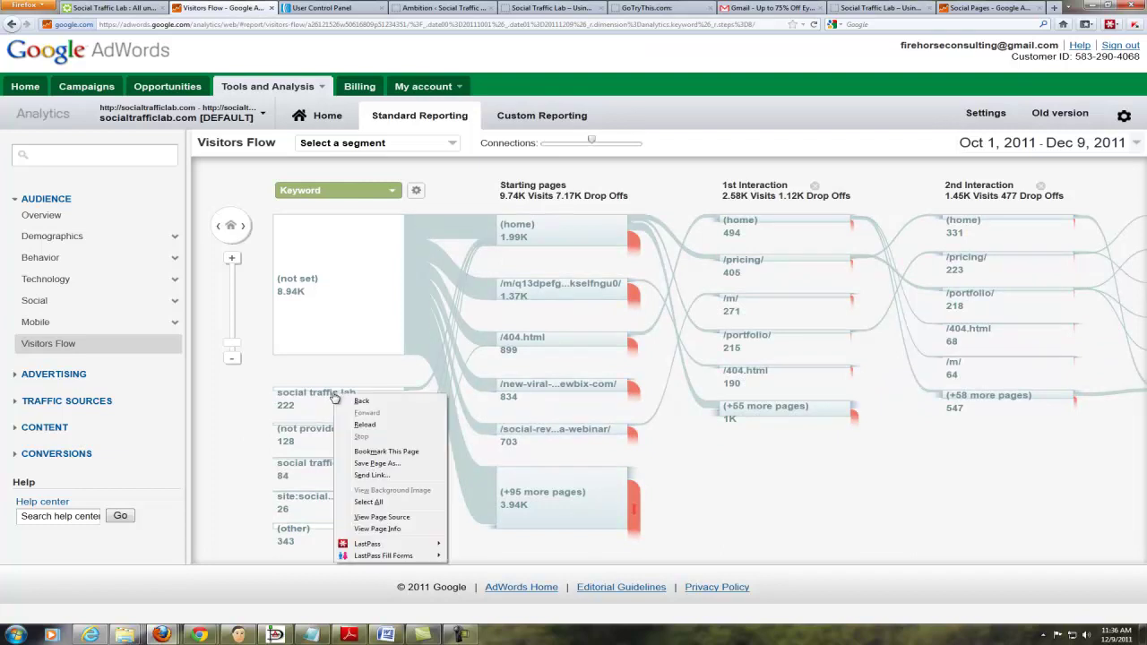
left_click(315, 395)
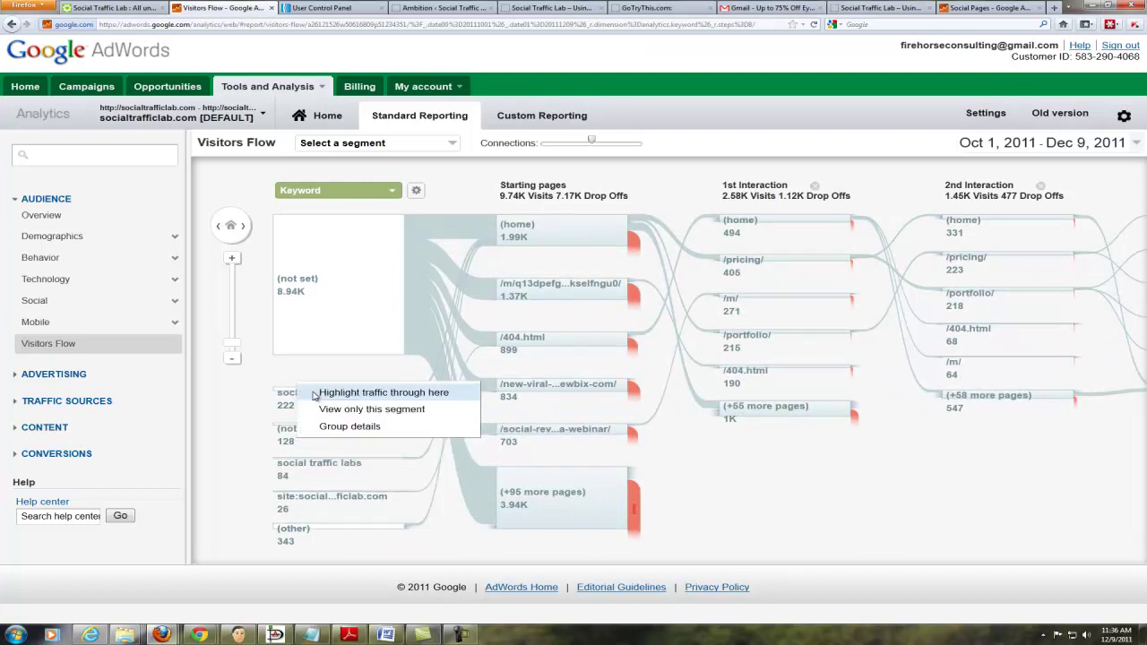
left_click(361, 395)
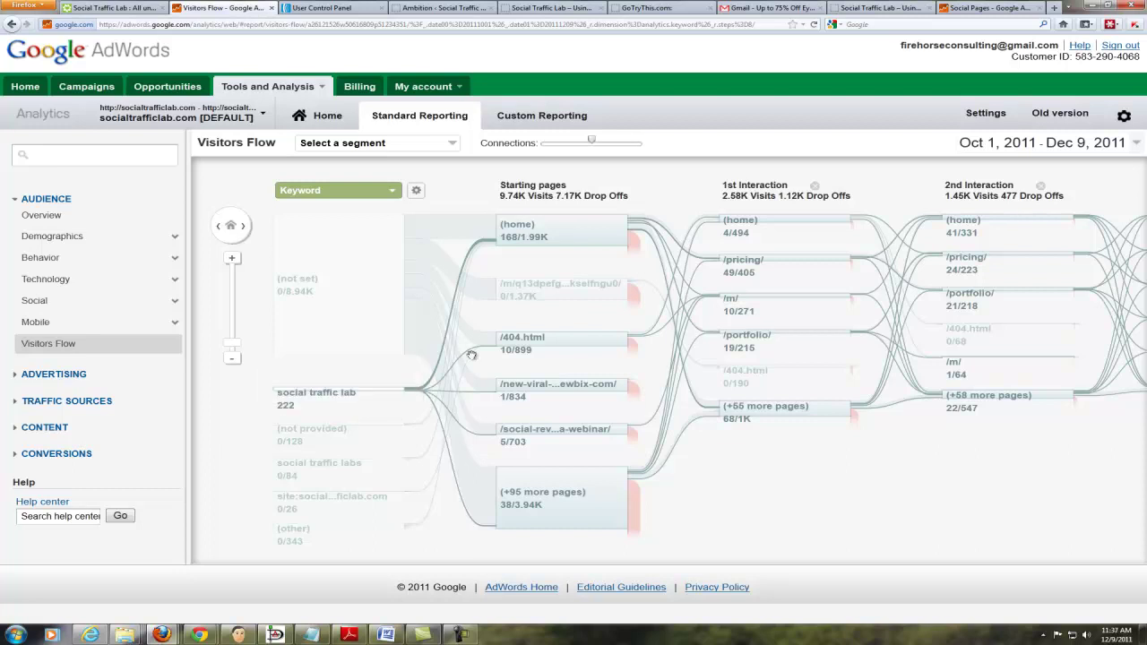
mouse_move(575, 343)
mouse_move(599, 395)
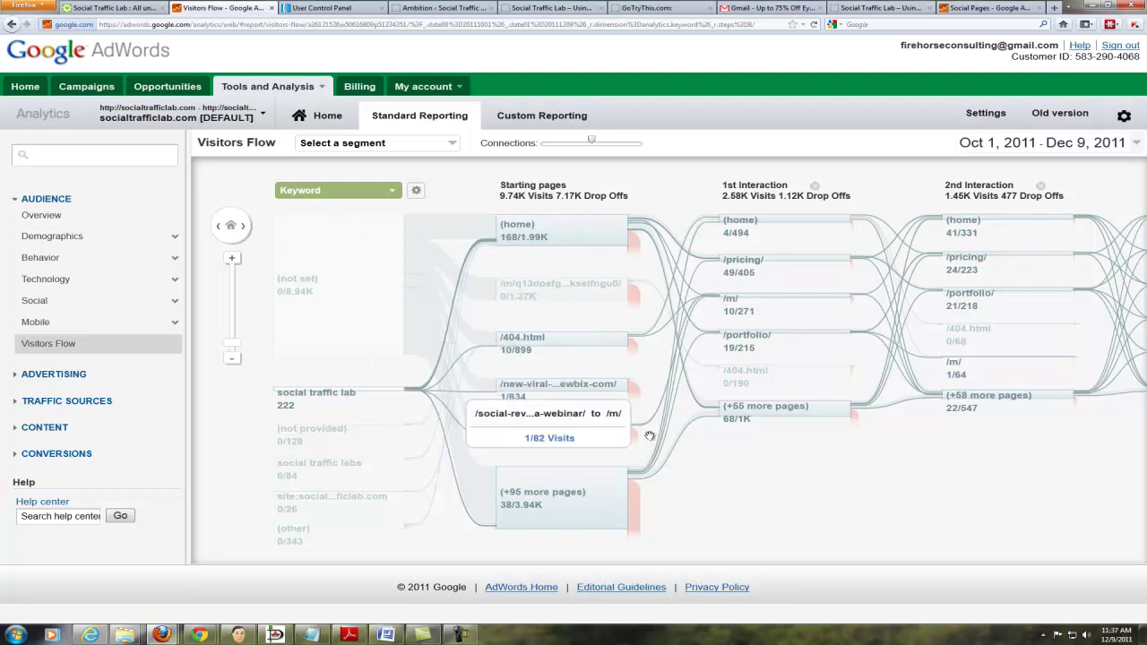
mouse_move(603, 432)
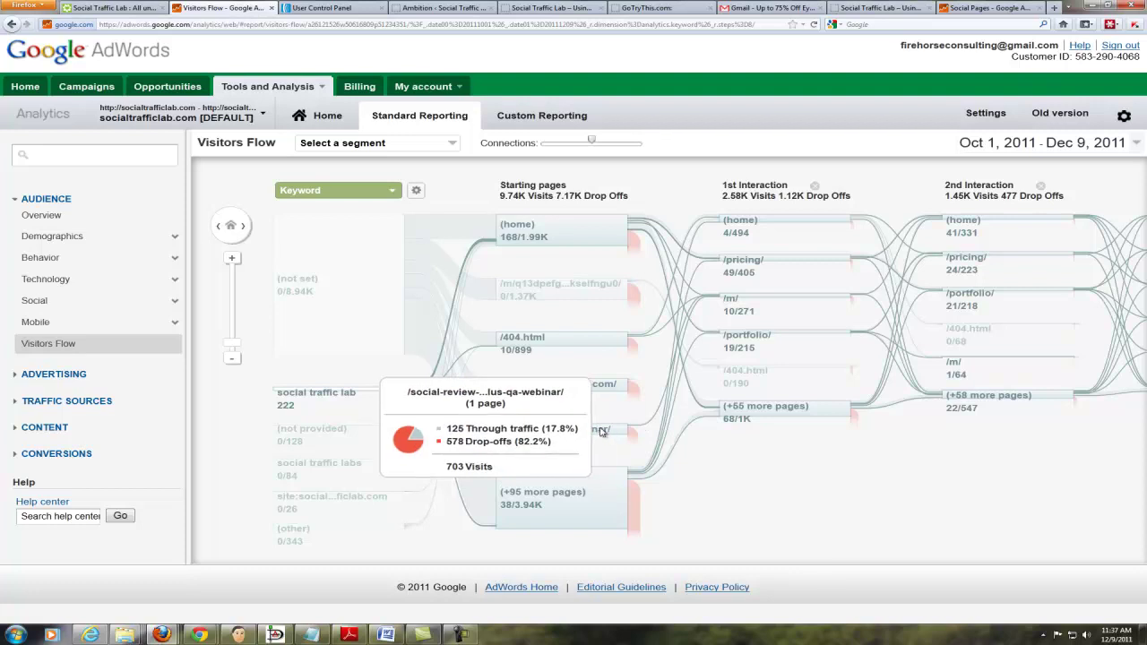
mouse_move(531, 498)
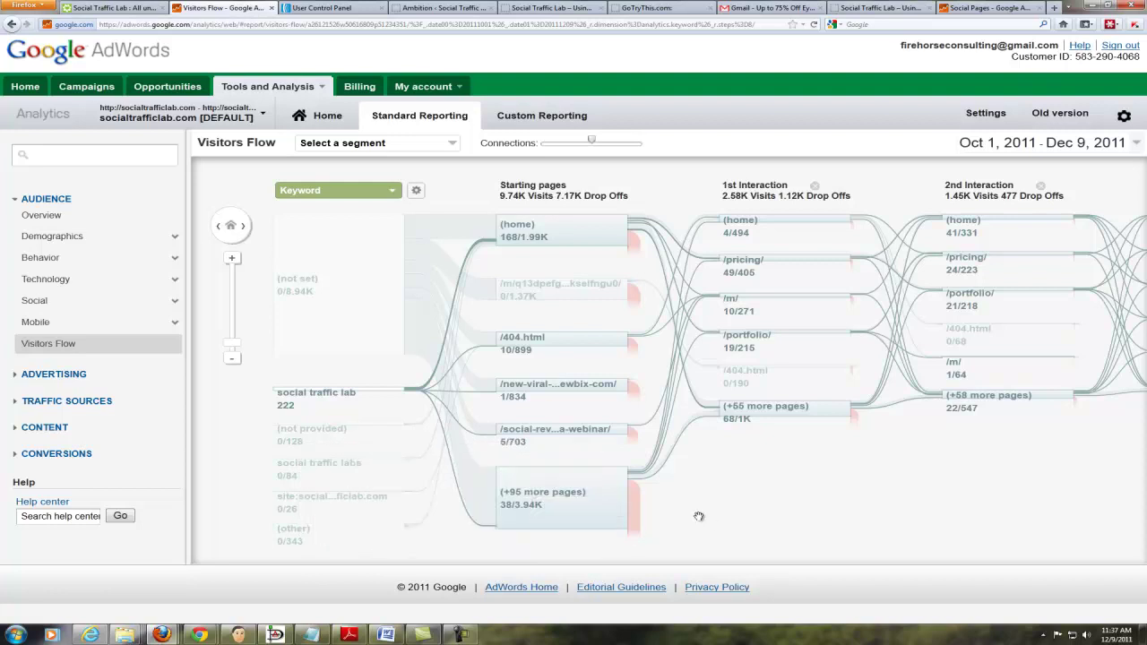
mouse_move(651, 470)
- Add Interaction columns through the 12th (67 visits), then pan back to the Keyword column
left_click_drag(1056, 469, 733, 480)
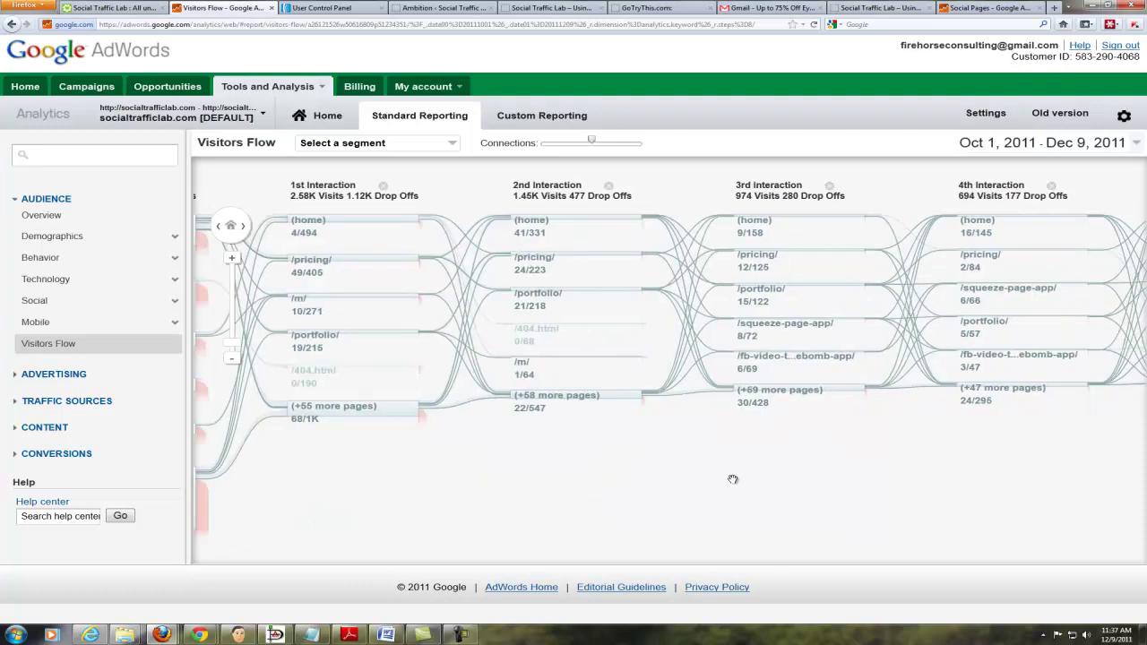
left_click_drag(1035, 459, 691, 476)
left_click_drag(998, 468, 711, 499)
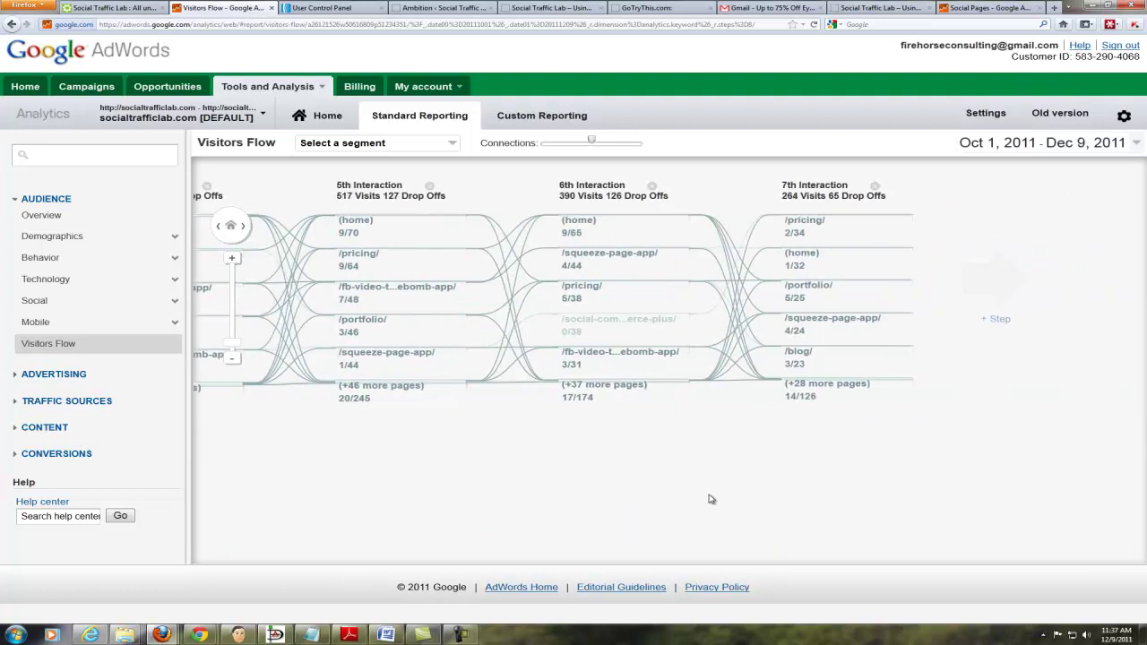
left_click(999, 320)
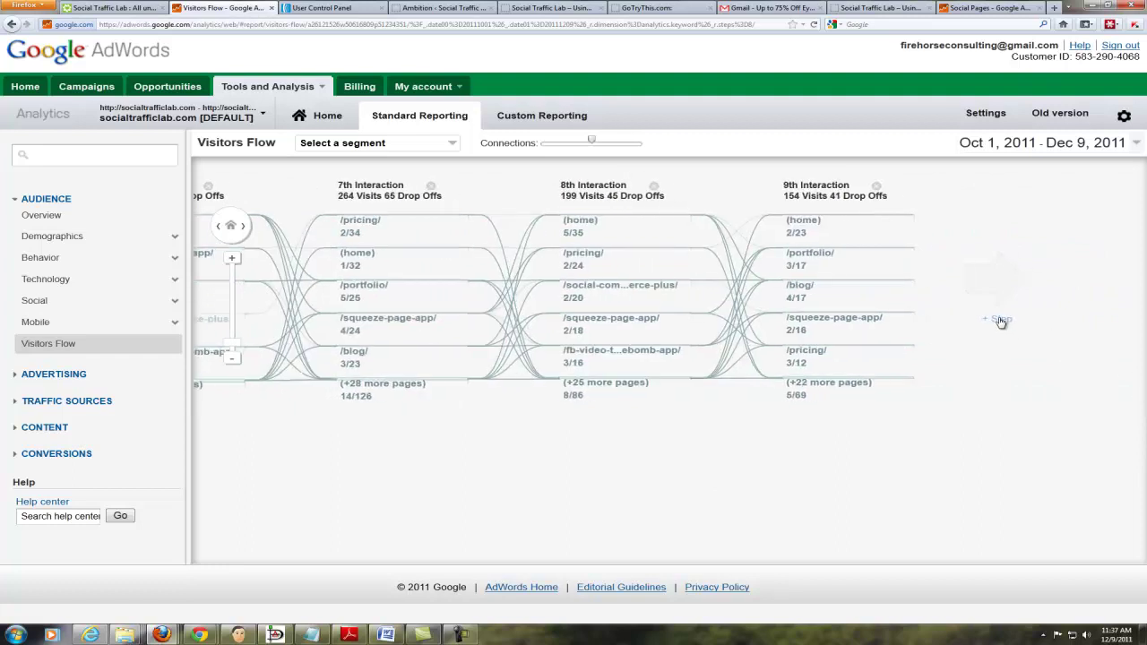
left_click(999, 321)
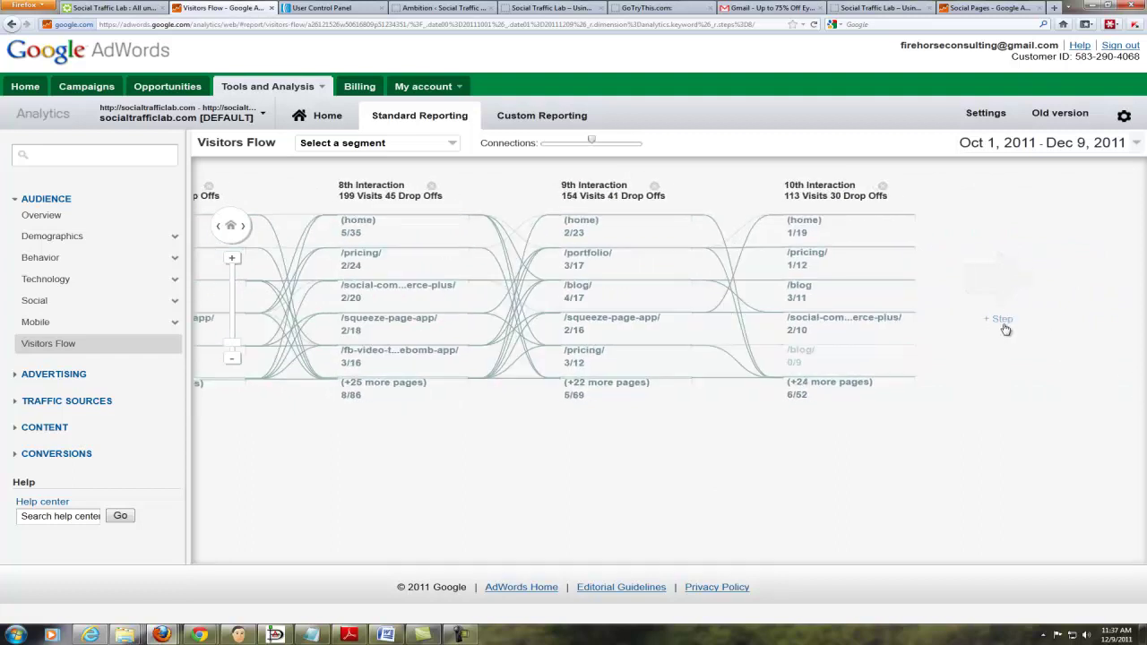
left_click(1002, 320)
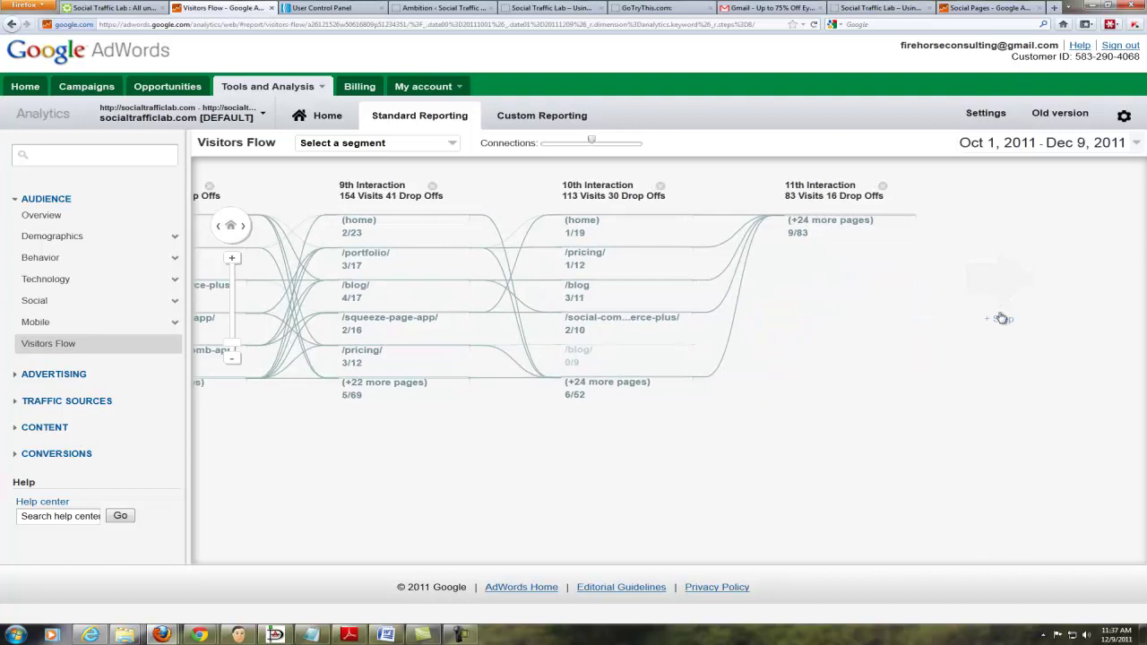
left_click(999, 321)
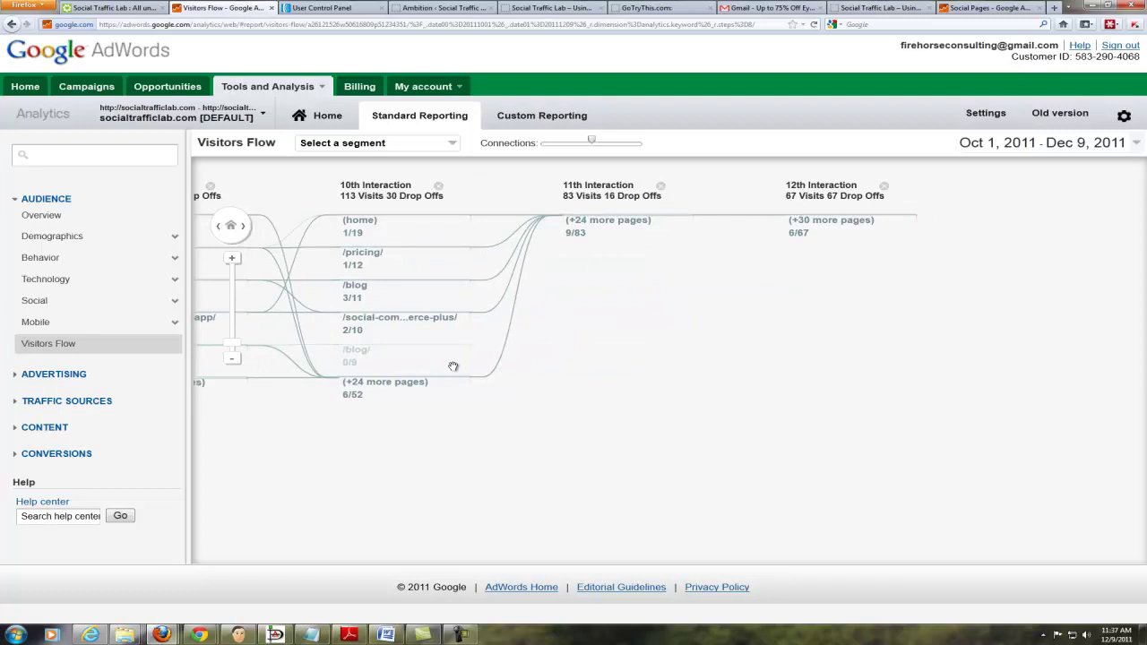
left_click_drag(371, 466, 776, 463)
left_click_drag(415, 476, 703, 494)
left_click_drag(473, 490, 936, 484)
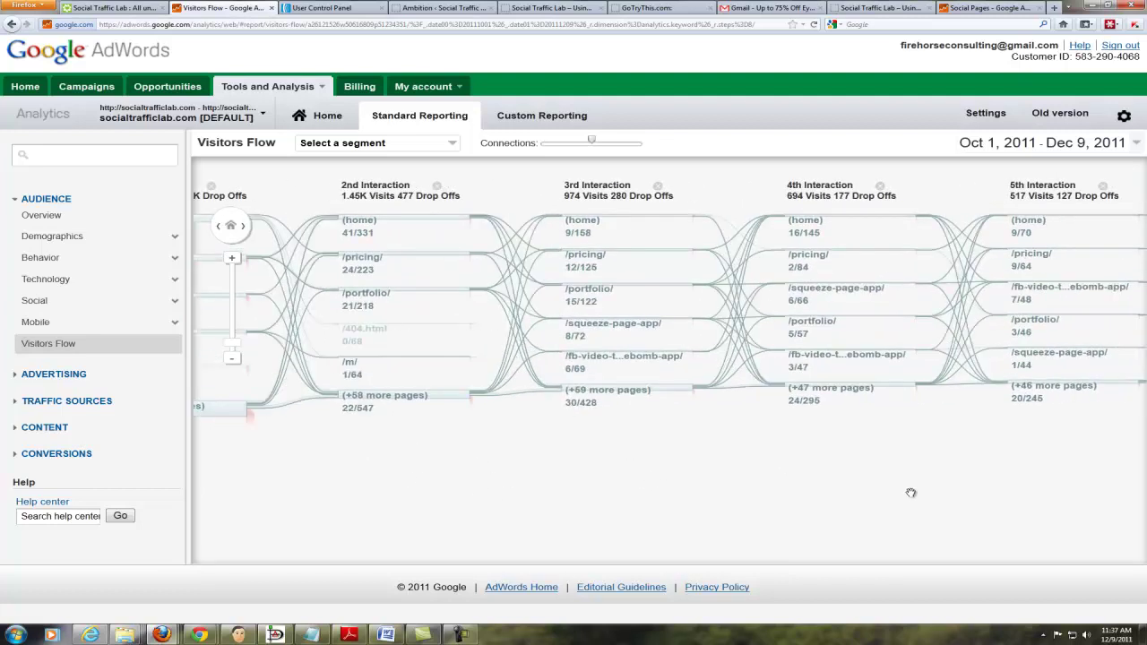
left_click_drag(487, 498, 928, 491)
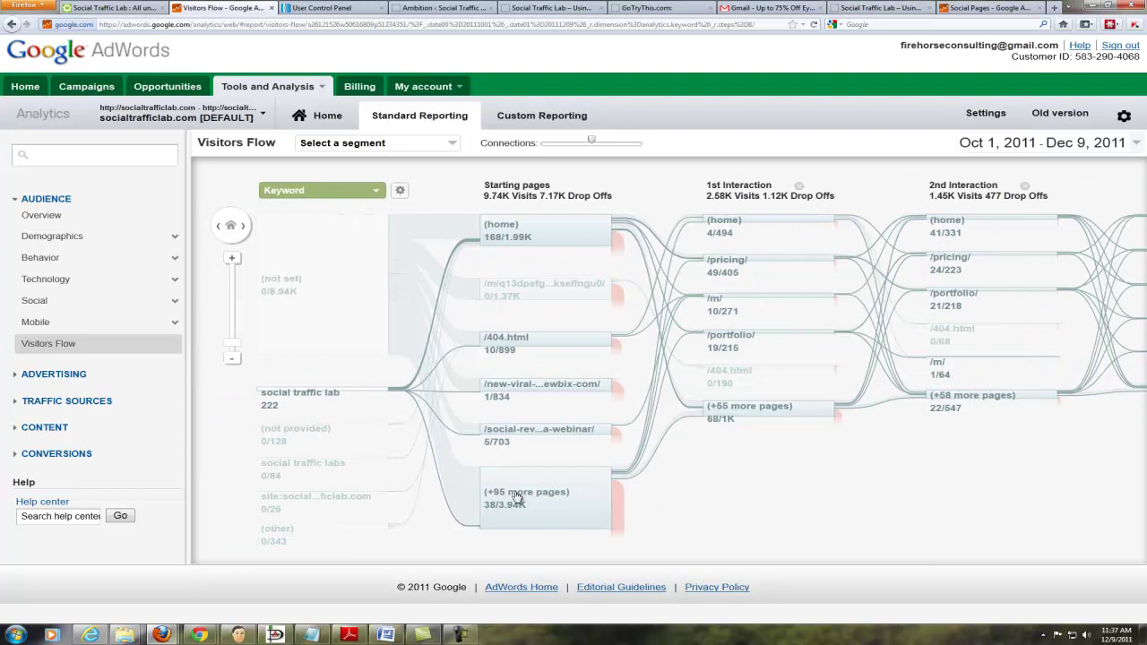
- Clear the social traffic lab highlight, then highlight and clear the (not set) keyword's traffic
left_click(301, 399)
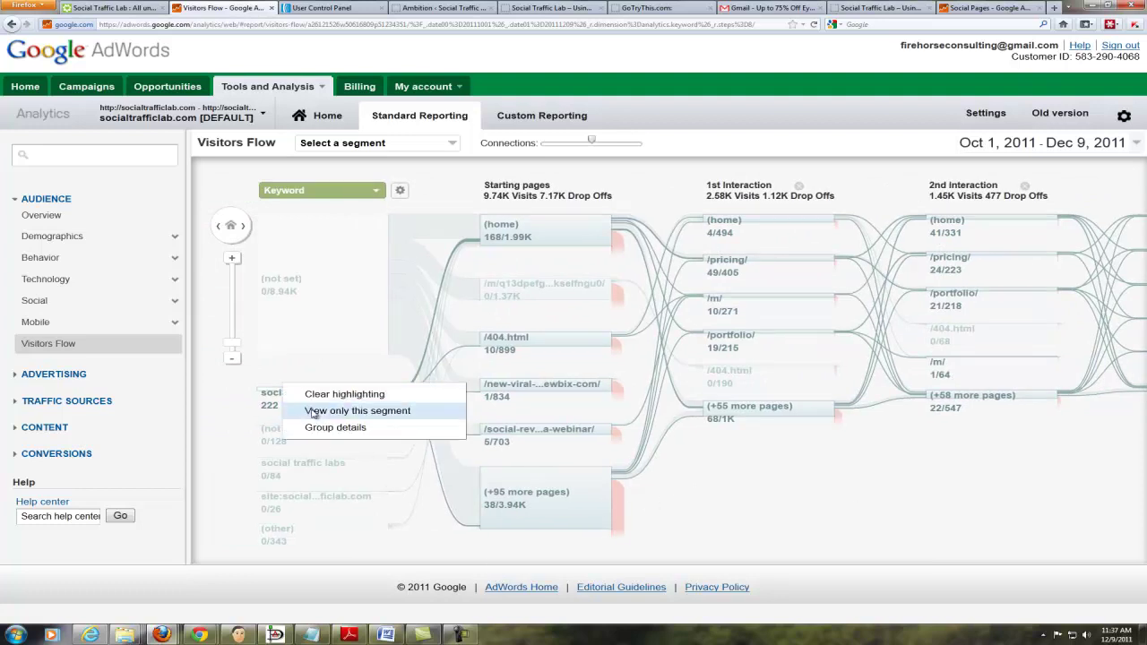
left_click(324, 394)
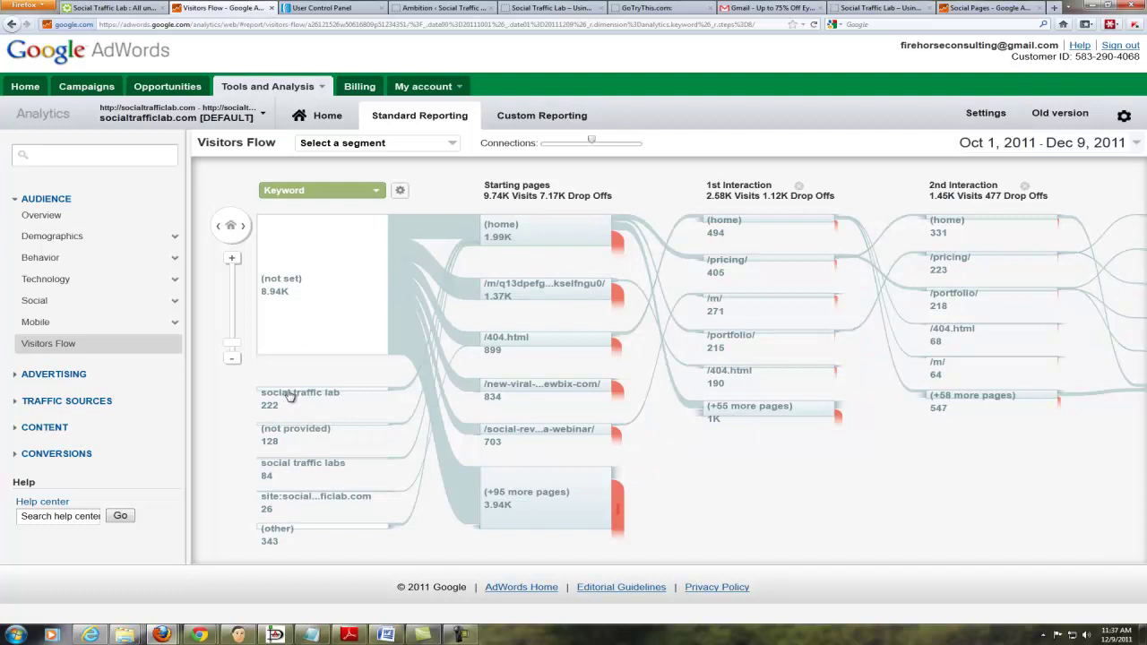
left_click(304, 327)
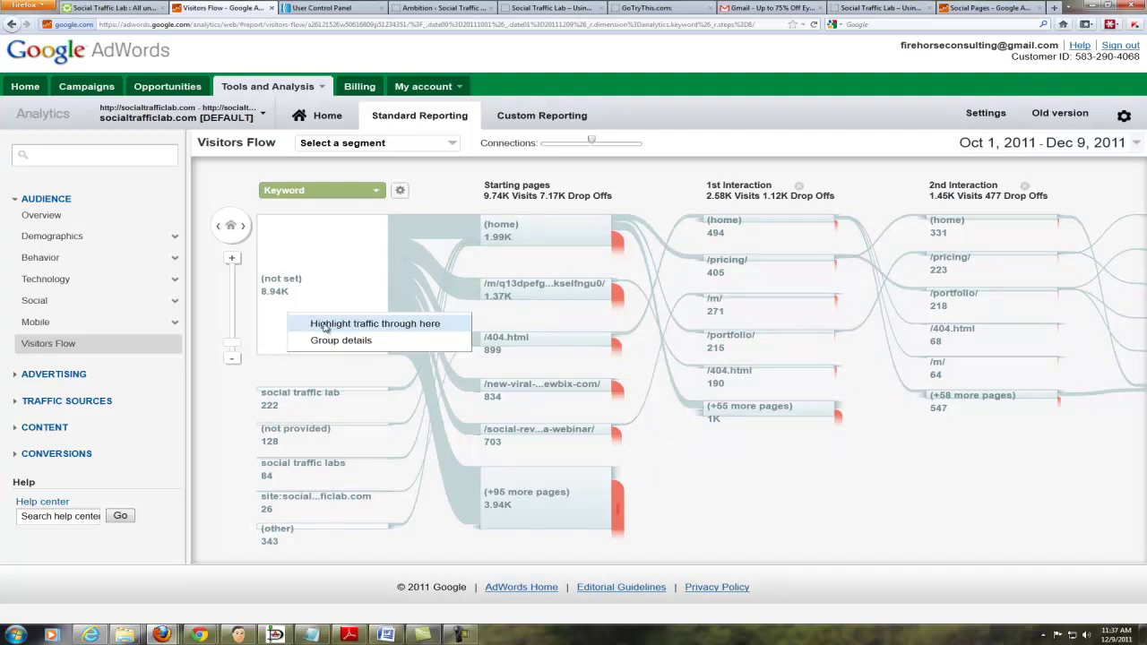
left_click(325, 325)
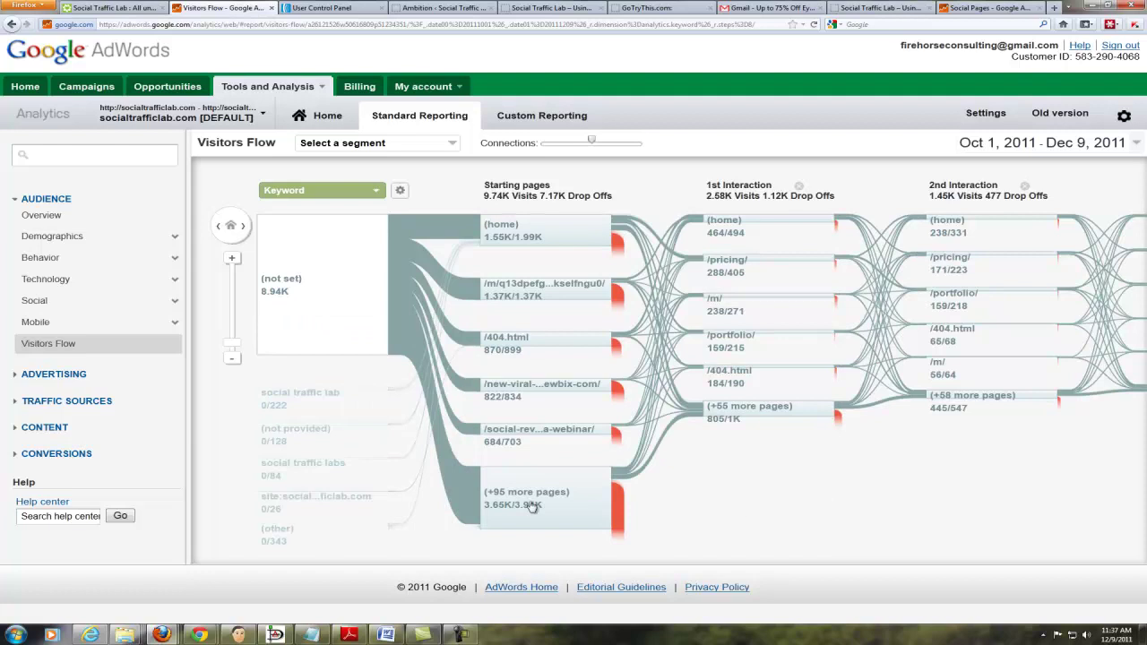
left_click(324, 329)
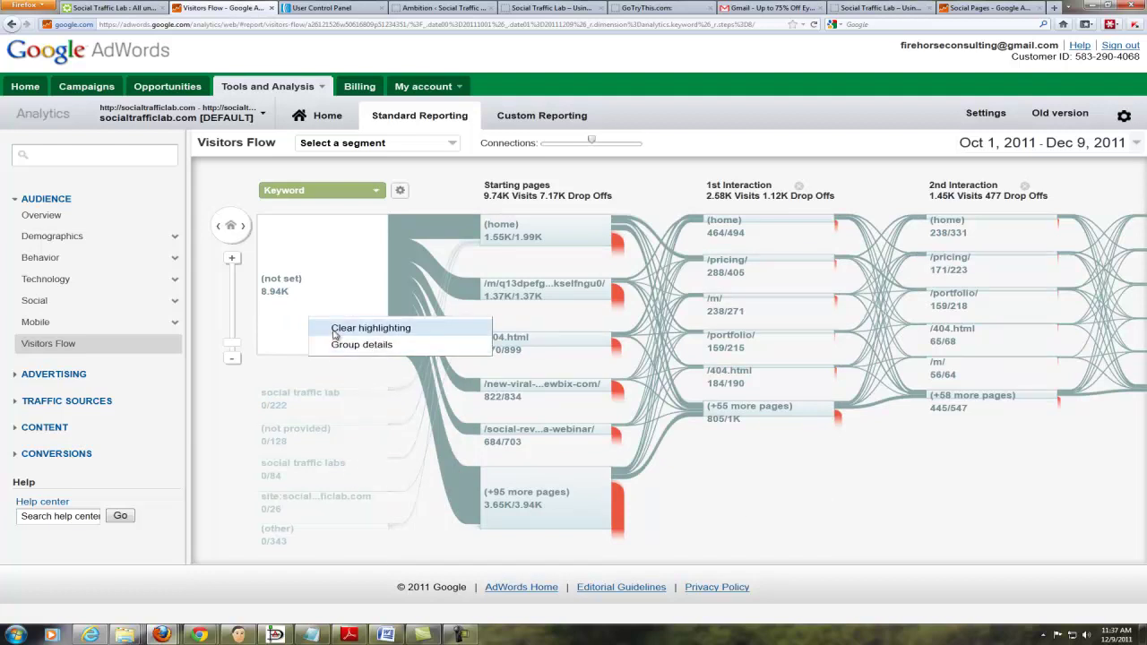
left_click(333, 328)
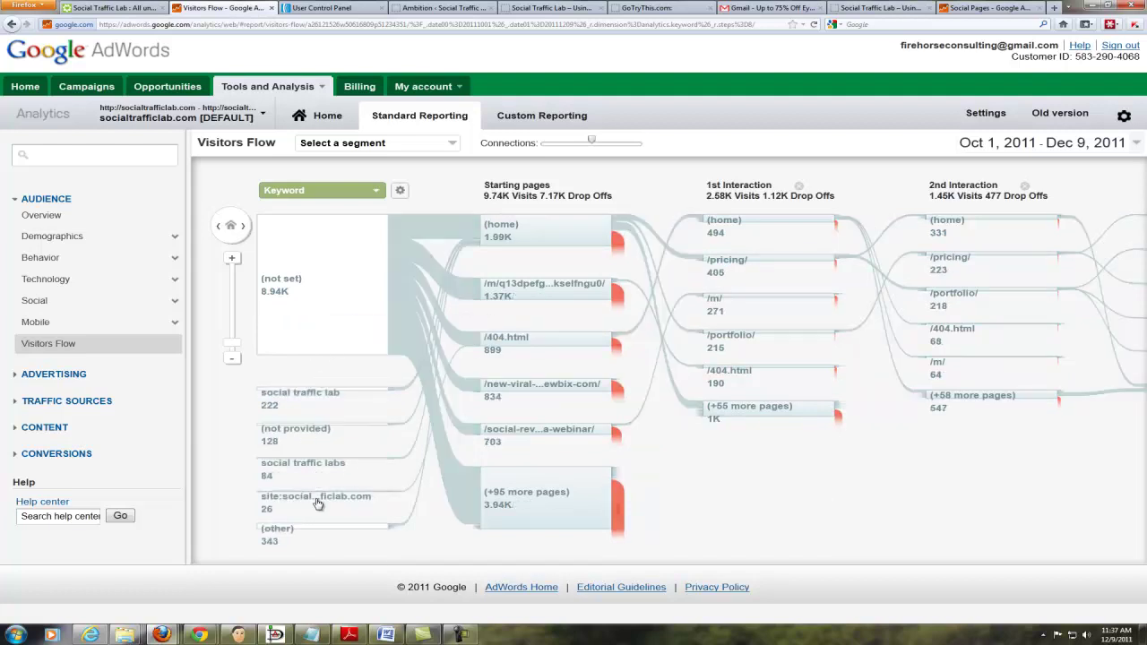